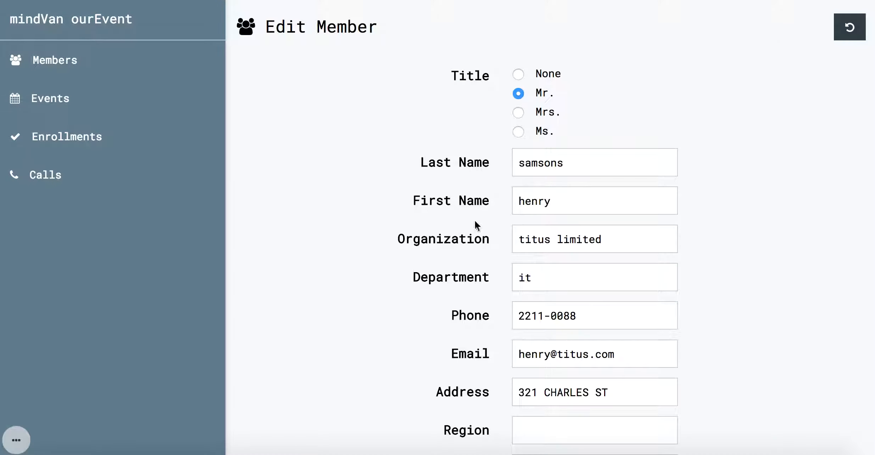
# - Enter the remark "this is a good client!" in the member's record and save it
pyautogui.scroll(-5, 637, 211)
pyautogui.click(559, 345)
pyautogui.write('this is a good client!')
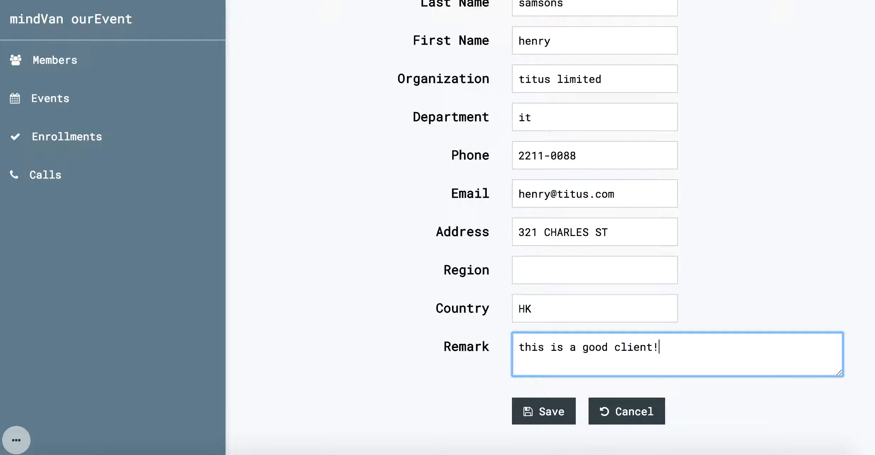
pyautogui.click(535, 407)
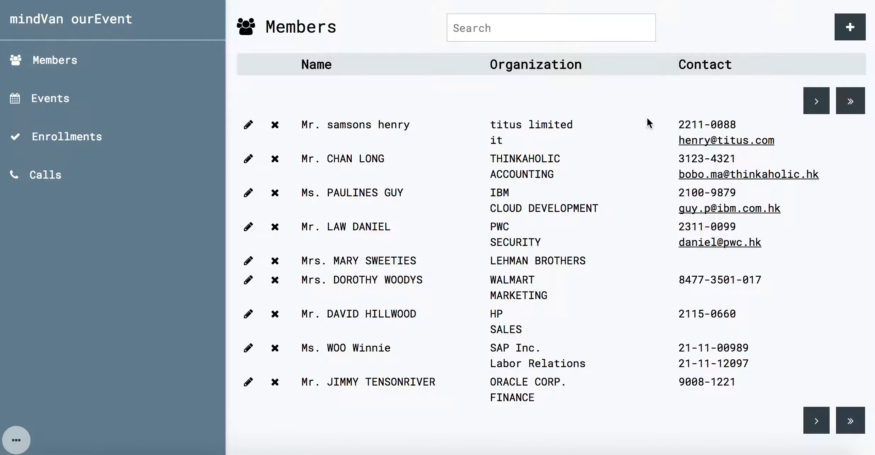
# - Search the members for "cloud", review the matching IBM member's details and open calls, and return to the member list
pyautogui.click(517, 25)
pyautogui.write('cloud')
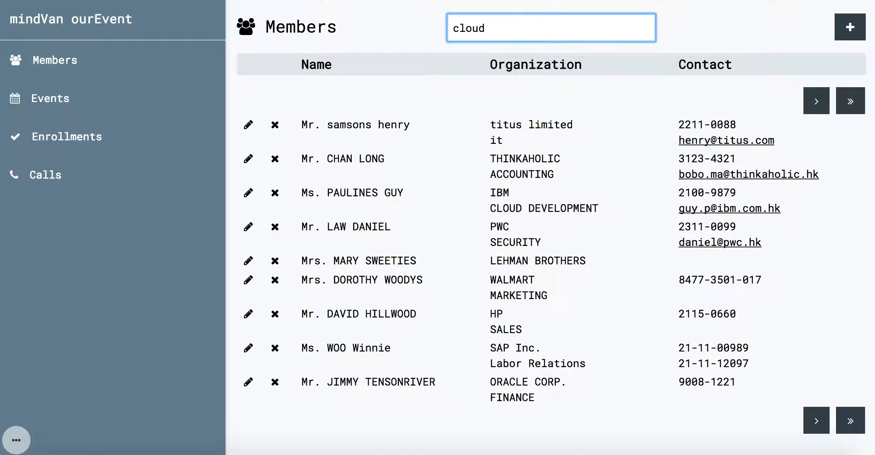
pyautogui.press('Return')
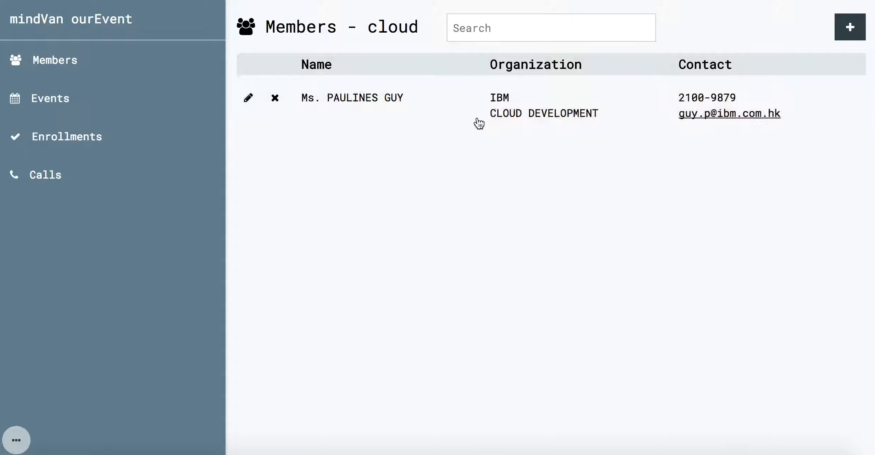
pyautogui.click(393, 104)
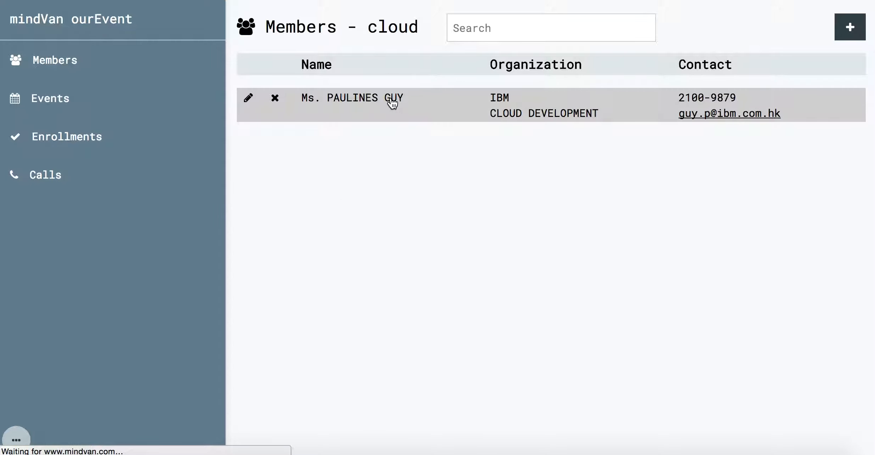
pyautogui.scroll(-5, 370, 152)
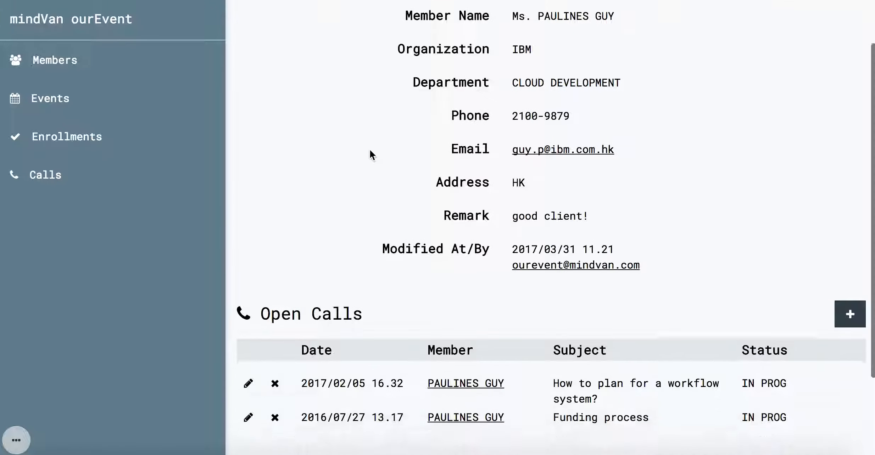
pyautogui.scroll(4, 370, 151)
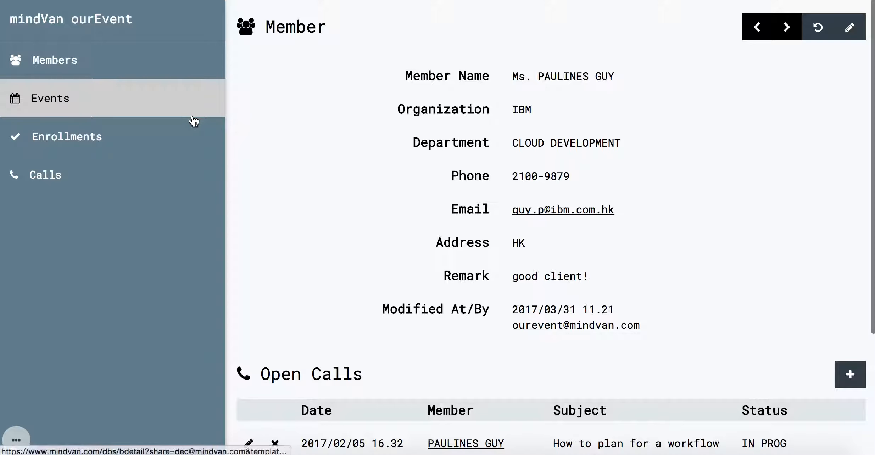
pyautogui.click(161, 75)
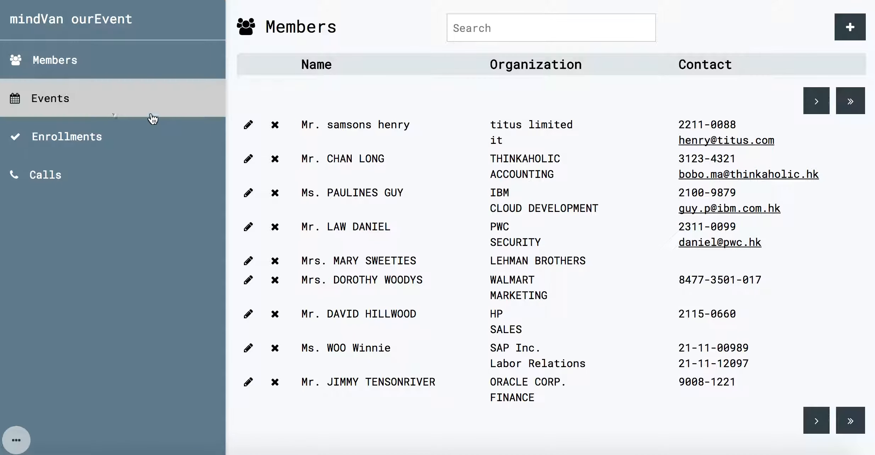
# - Start a new event in the events list and name it DATABASE 101
pyautogui.click(107, 105)
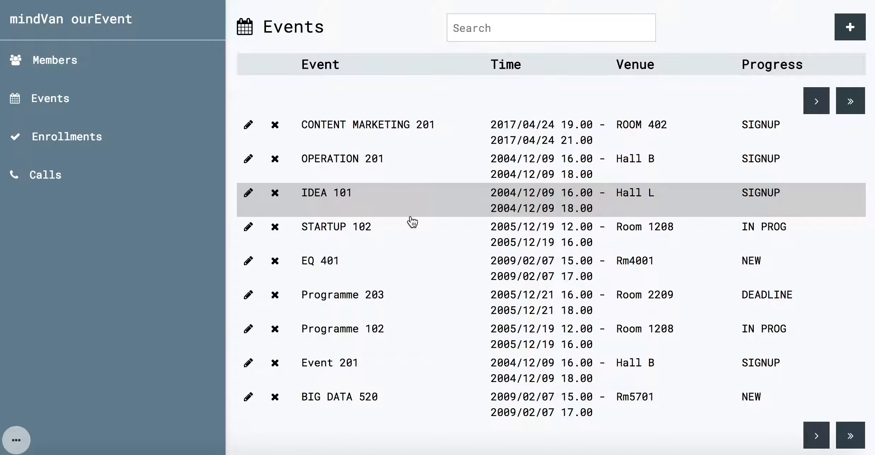
pyautogui.scroll(-1, 410, 220)
pyautogui.scroll(1, 411, 221)
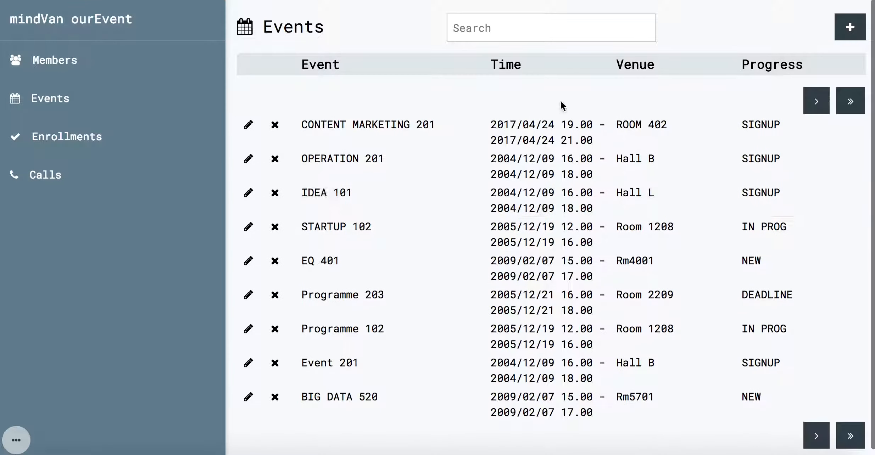
pyautogui.click(847, 35)
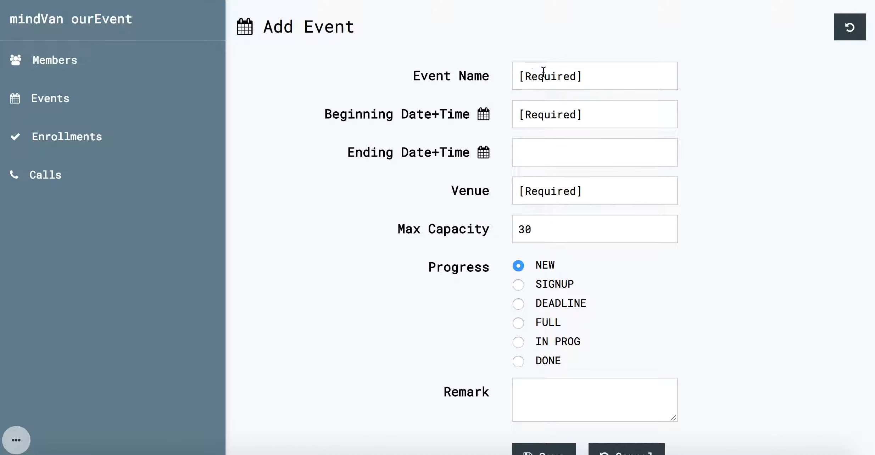
pyautogui.click(543, 73)
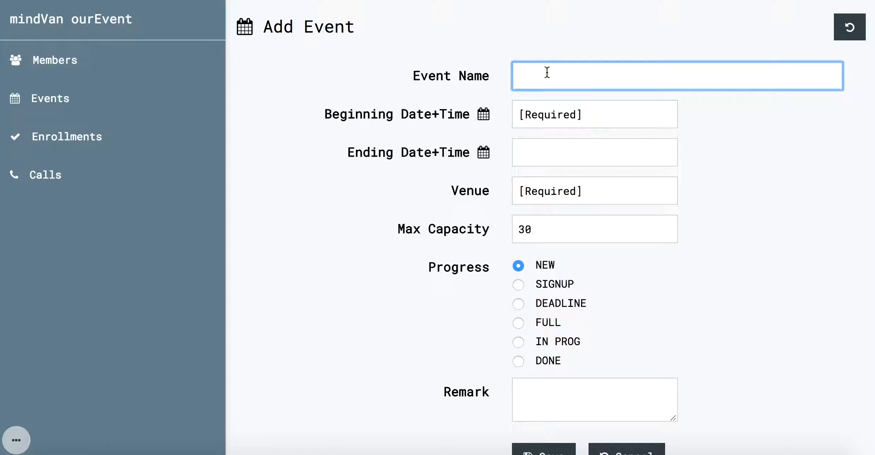
pyautogui.write('DATABASE 101')
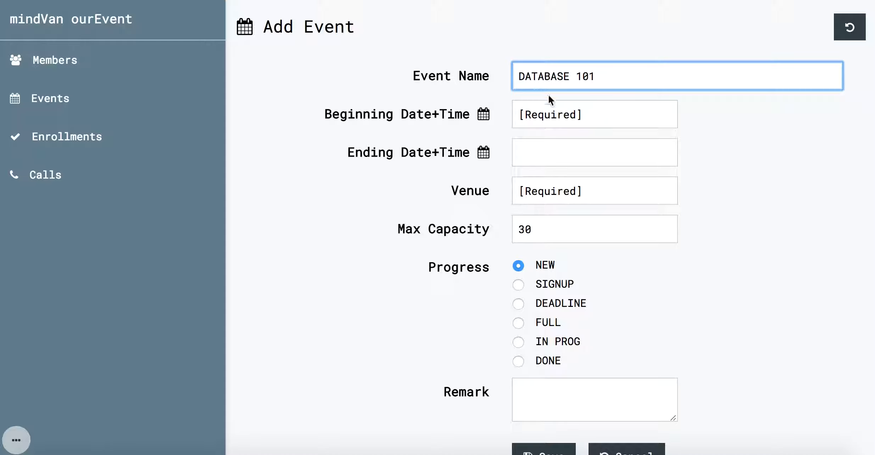
# - Set both the beginning and ending dates of the new event to 2018/01/31
pyautogui.click(485, 115)
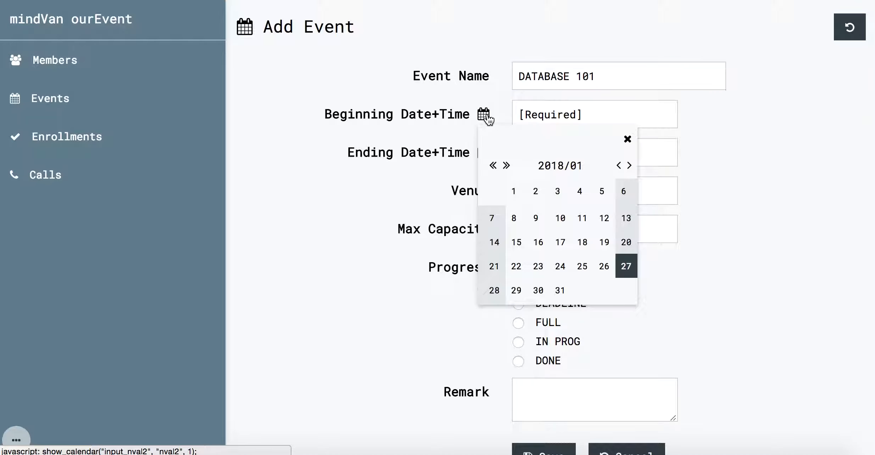
pyautogui.moveTo(581, 269); pyautogui.dragTo(560, 292)
pyautogui.click(560, 290)
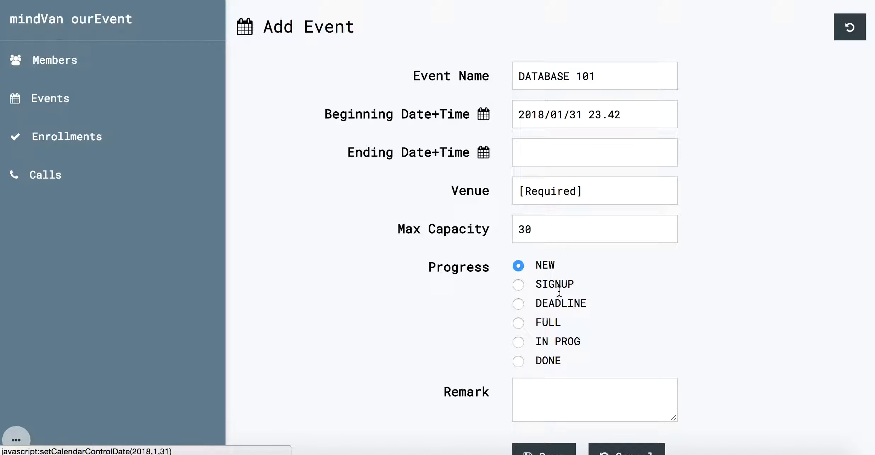
pyautogui.click(485, 152)
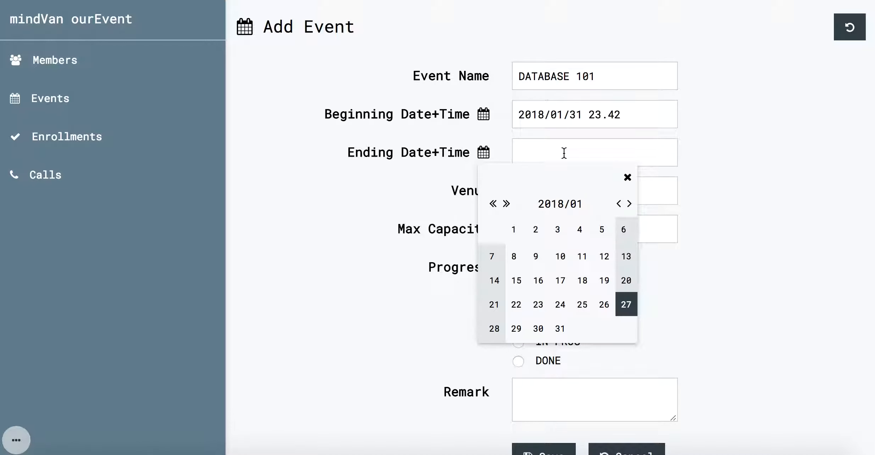
pyautogui.click(561, 331)
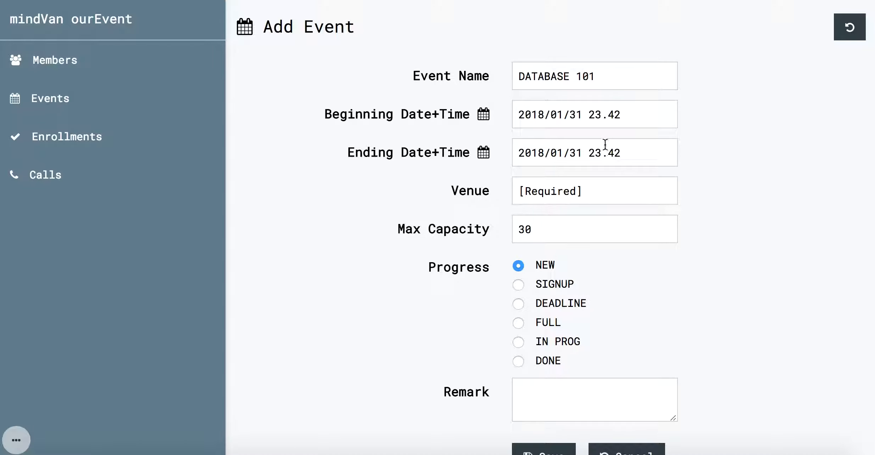
# - Set the event's beginning time to 10.00 and its ending time to 12.00
pyautogui.doubleClick(591, 115)
pyautogui.write('10')
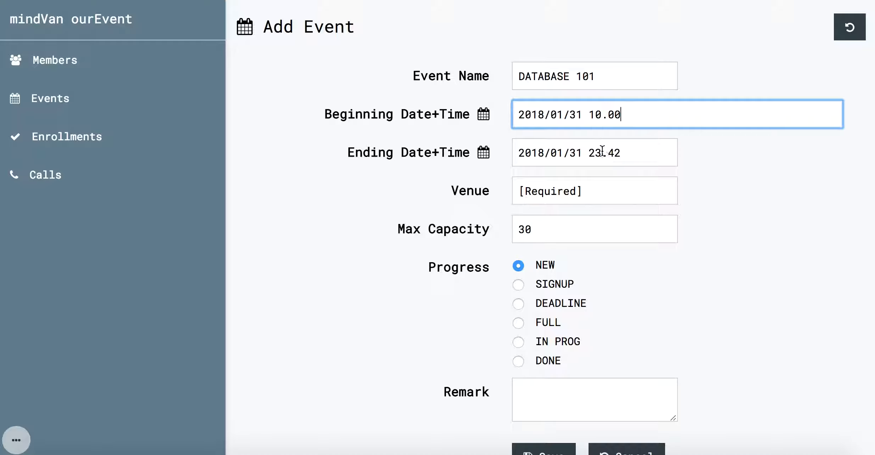
pyautogui.doubleClick(591, 153)
pyautogui.write('12.00')
# - Enter ROOM 901 as the venue and 20 as the maximum capacity, and save the new event
pyautogui.click(583, 186)
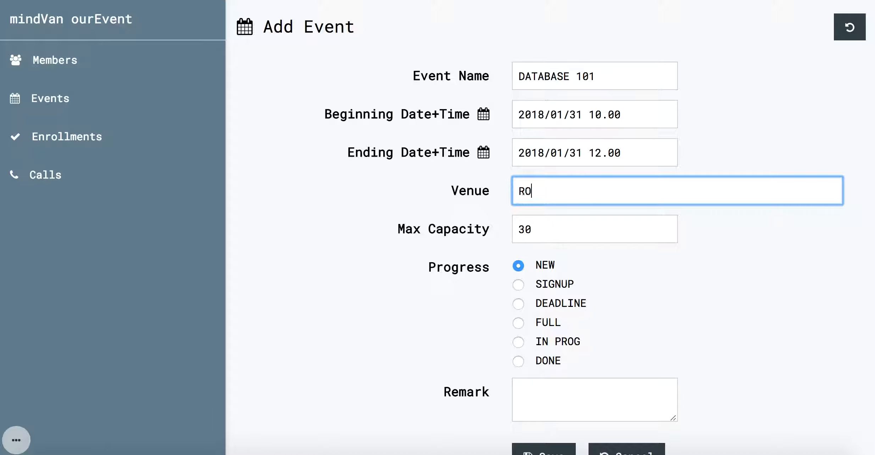
pyautogui.write('ROOM 901')
pyautogui.moveTo(538, 232); pyautogui.dragTo(512, 234)
pyautogui.write('20')
pyautogui.scroll(-1, 433, 326)
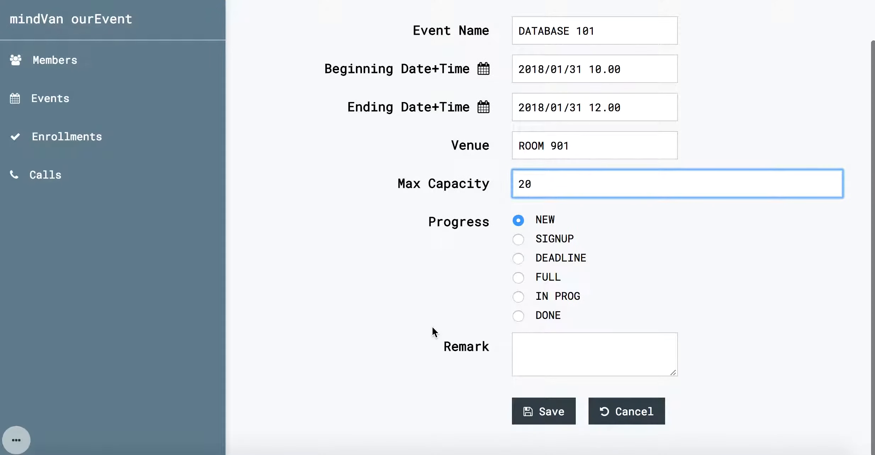
pyautogui.click(544, 414)
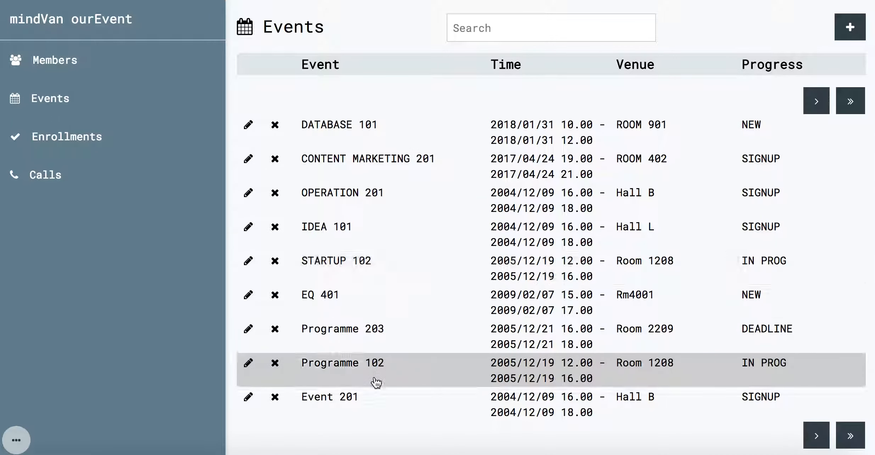
# - Search the events for "room 901"
pyautogui.click(522, 31)
pyautogui.write('room 901')
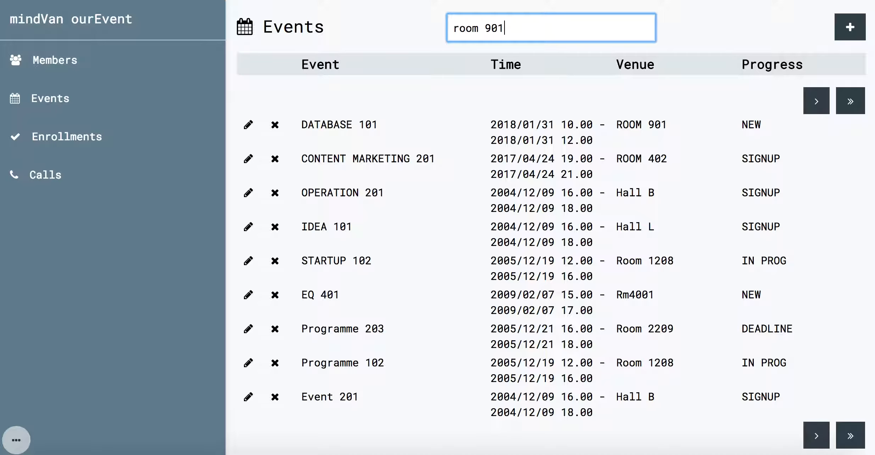
pyautogui.press('Return')
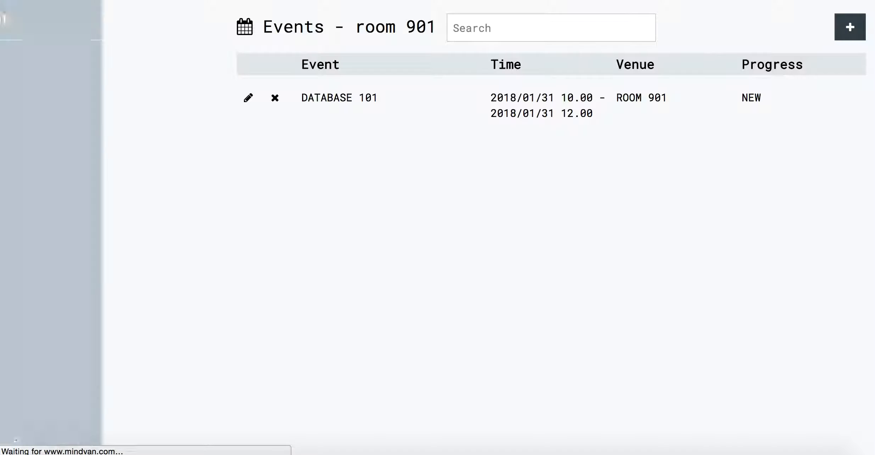
pyautogui.click(514, 28)
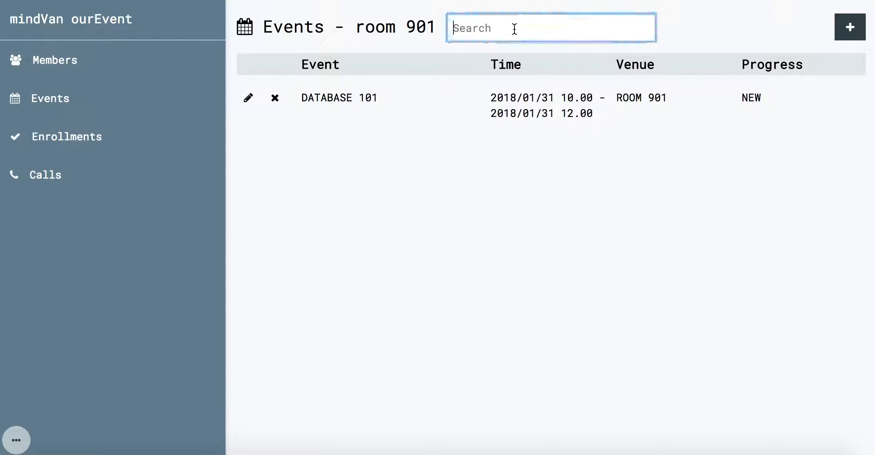
# - Edit the DATABASE 101 event to begin at 11.00 and end at 13.00, and save it
pyautogui.click(249, 97)
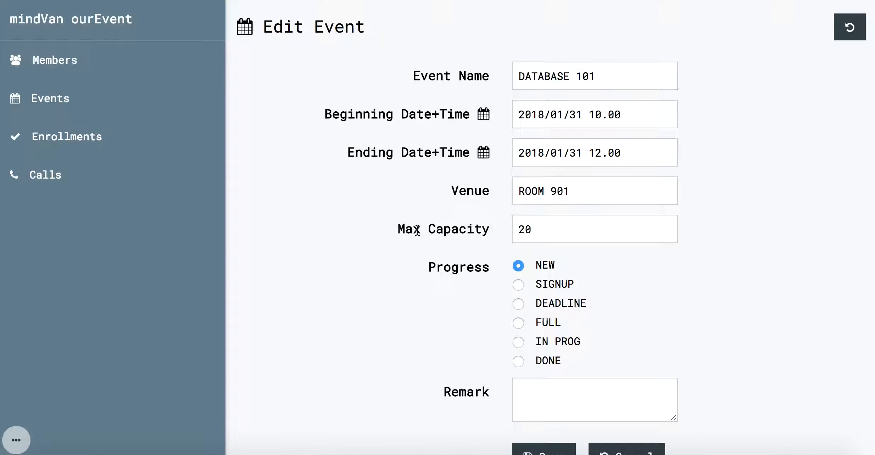
pyautogui.click(598, 114)
pyautogui.press('BackSpace')
pyautogui.write('1')
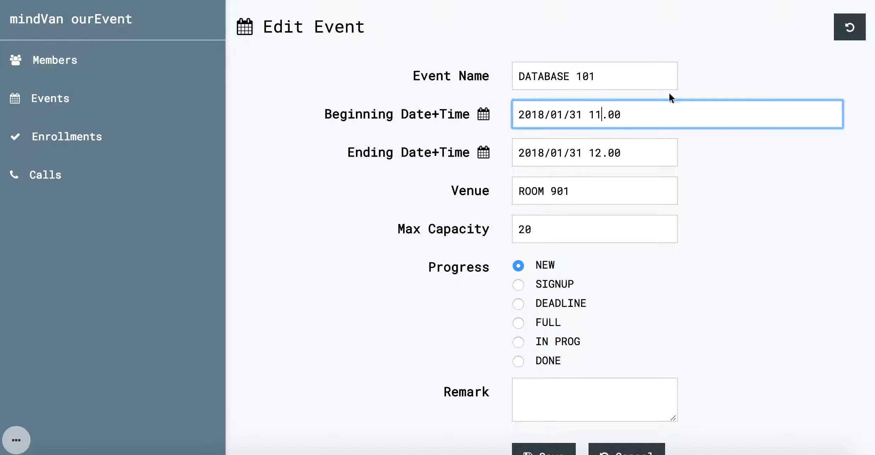
pyautogui.click(602, 153)
pyautogui.press('BackSpace')
pyautogui.write('3')
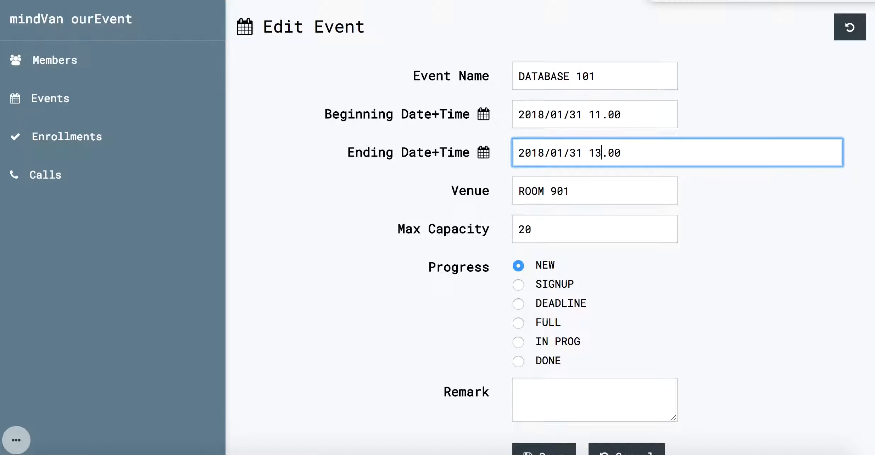
pyautogui.scroll(-2, 469, 227)
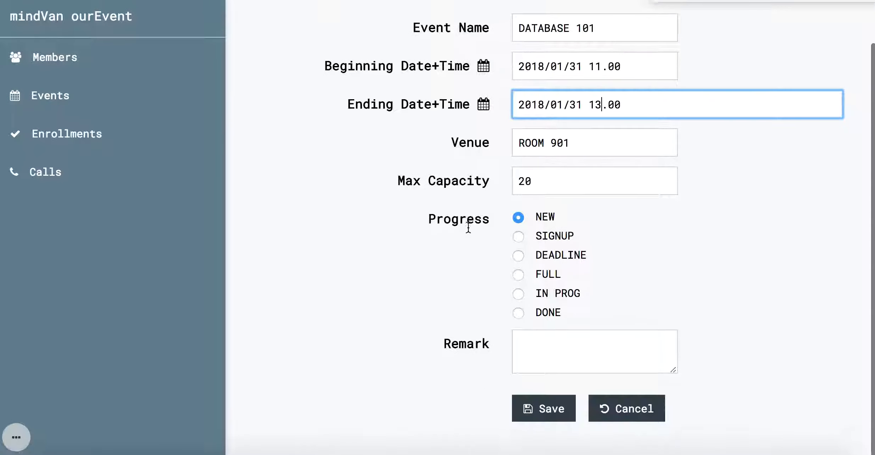
pyautogui.click(545, 418)
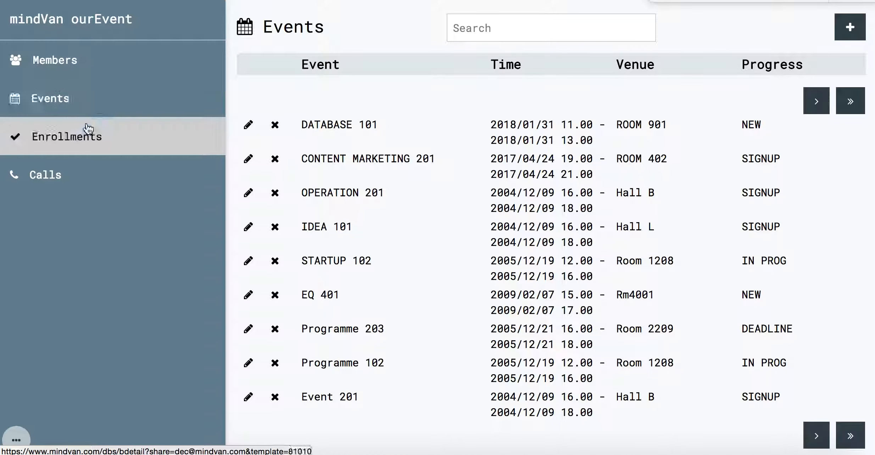
# - Start a new enrollment and select the member found by a quick search for "titus"
pyautogui.click(86, 137)
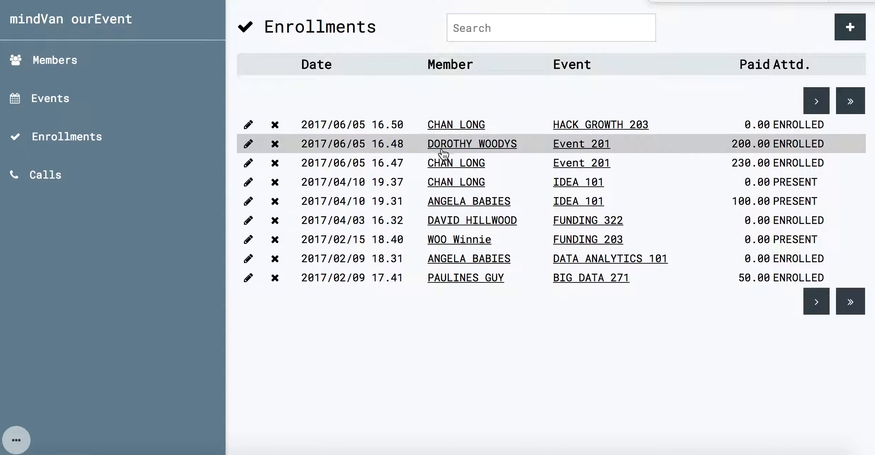
pyautogui.click(850, 27)
pyautogui.click(527, 114)
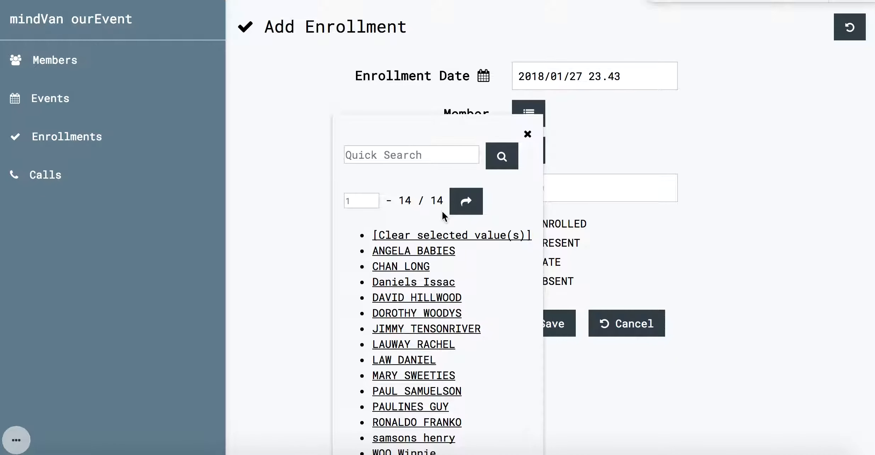
pyautogui.click(397, 152)
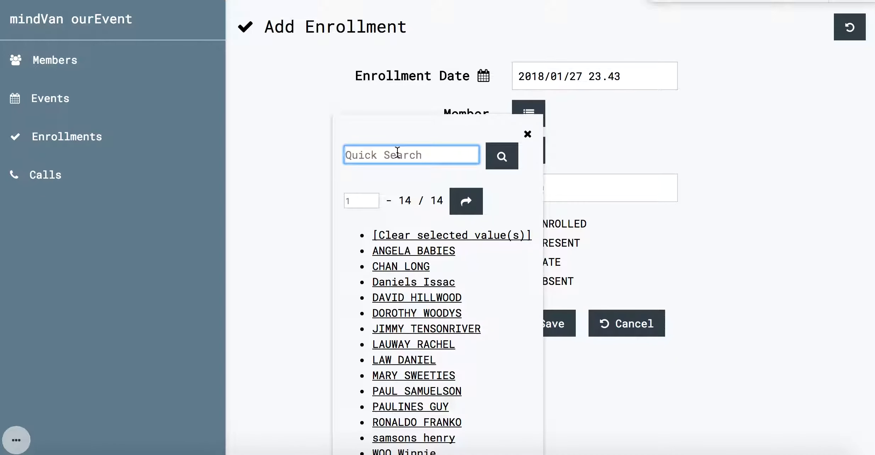
pyautogui.write('titus')
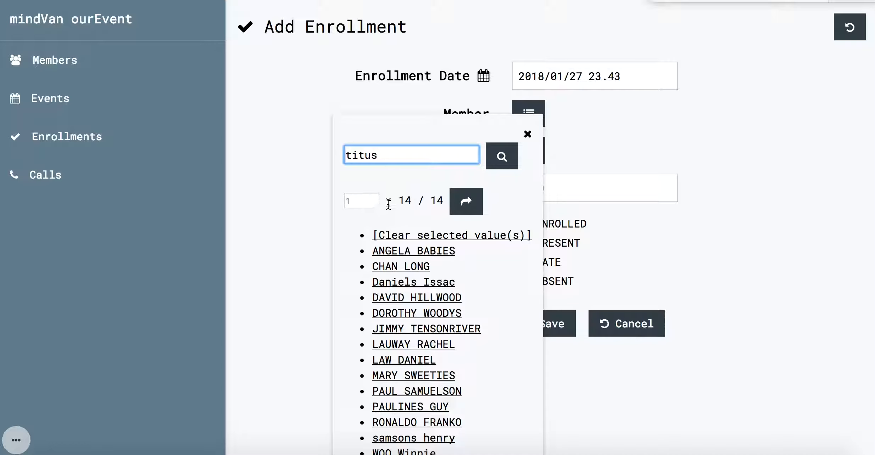
pyautogui.click(500, 166)
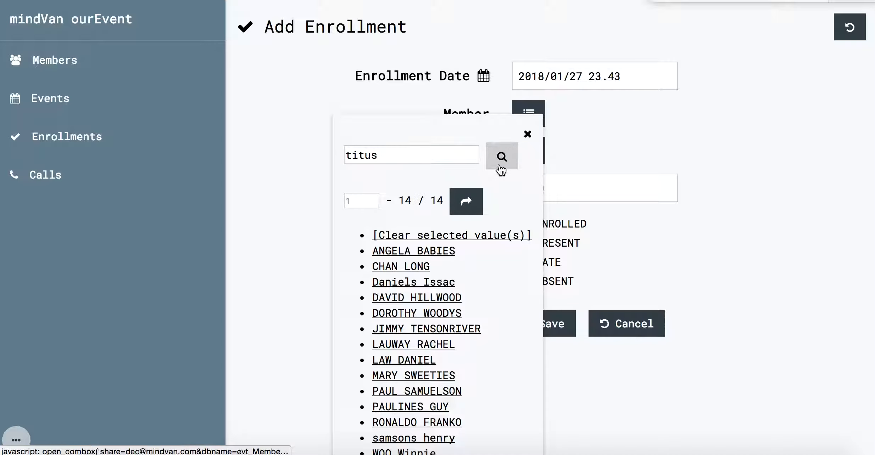
pyautogui.click(423, 253)
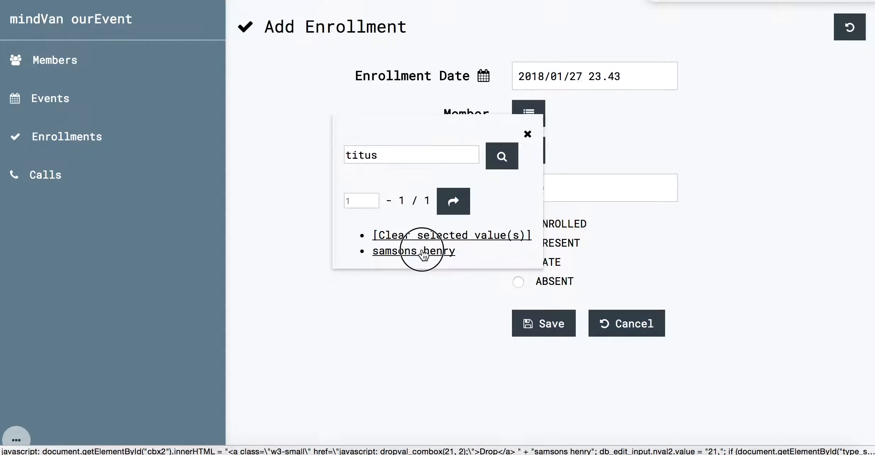
# - Choose DATABASE 101 as the enrollment's event using a quick search for "database"
pyautogui.click(524, 150)
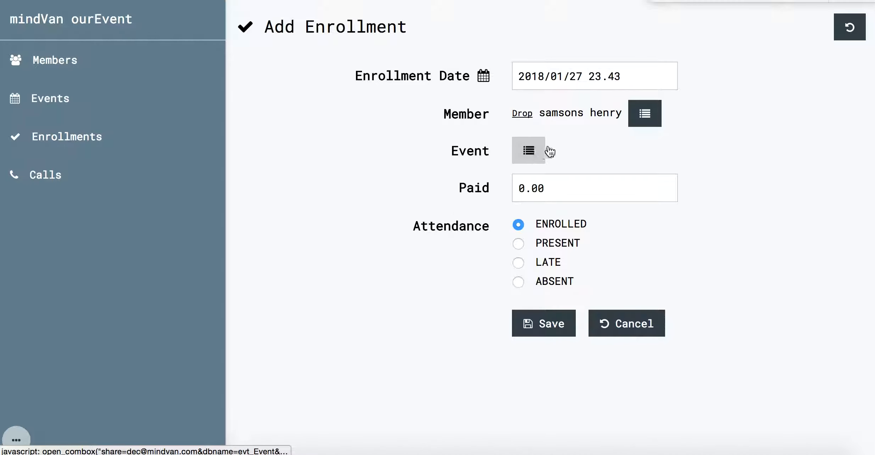
pyautogui.click(435, 190)
pyautogui.write('database')
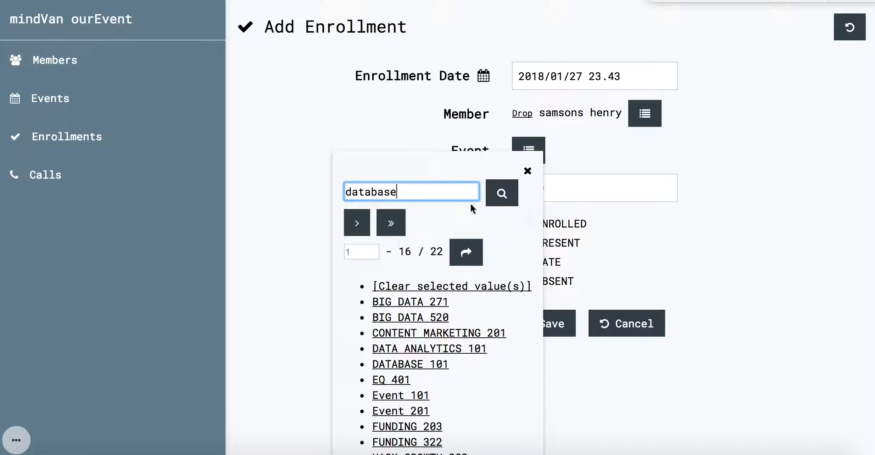
pyautogui.click(502, 195)
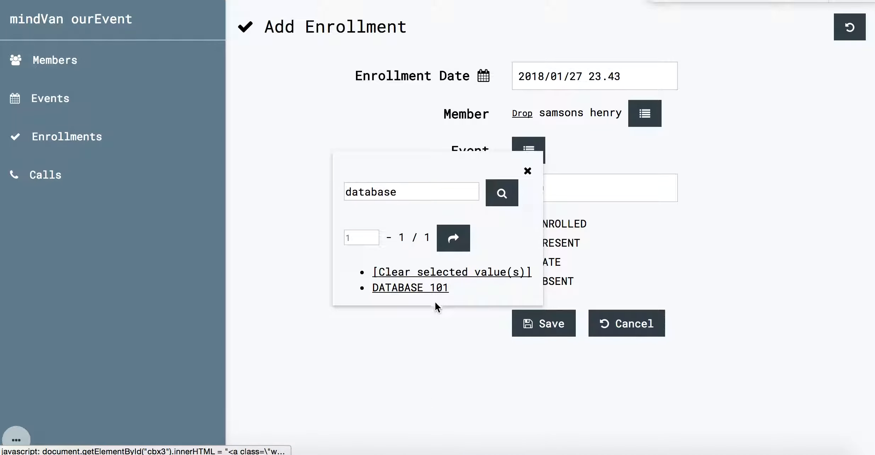
pyautogui.click(435, 287)
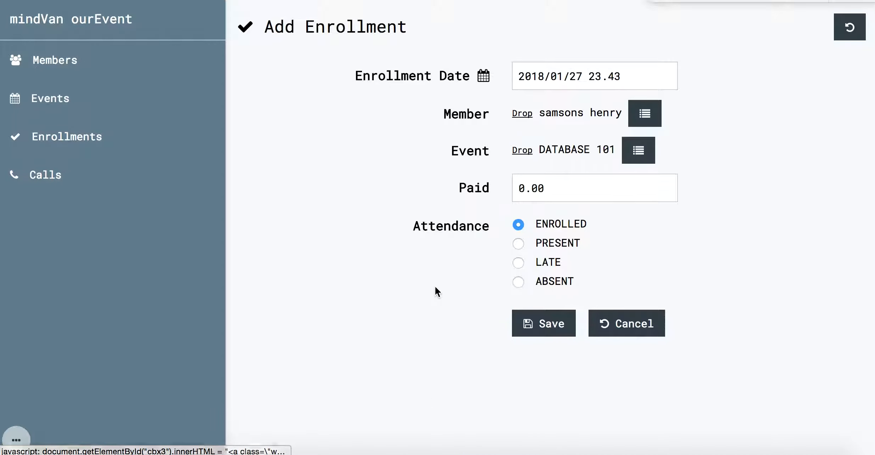
# - Set the enrollment's paid amount to 20 and save the enrollment
pyautogui.click(551, 188)
pyautogui.write('20')
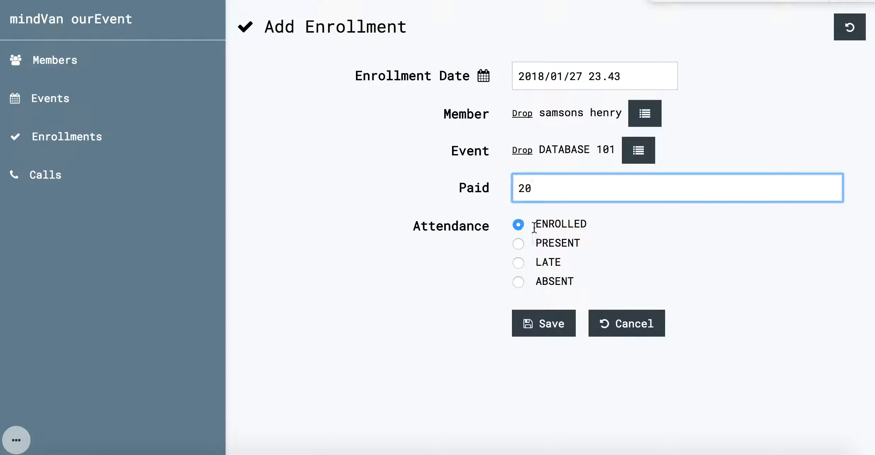
pyautogui.click(548, 323)
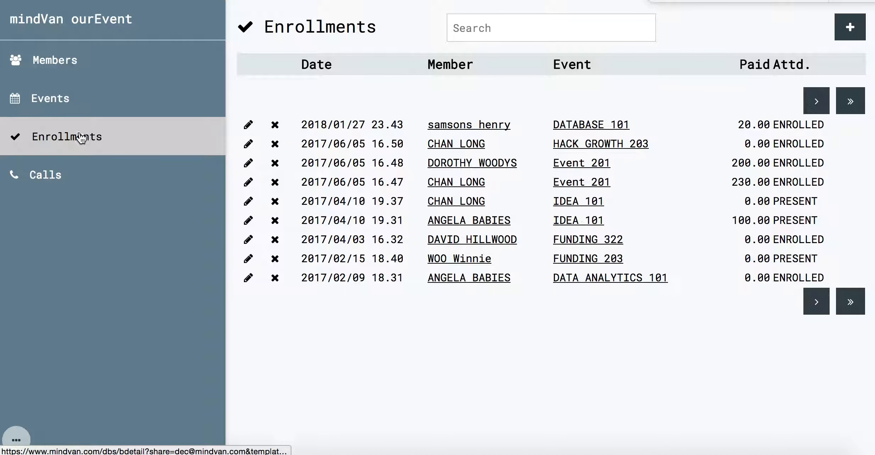
# - Open the titus limited member's record and view its open calls and enrollments
pyautogui.click(74, 72)
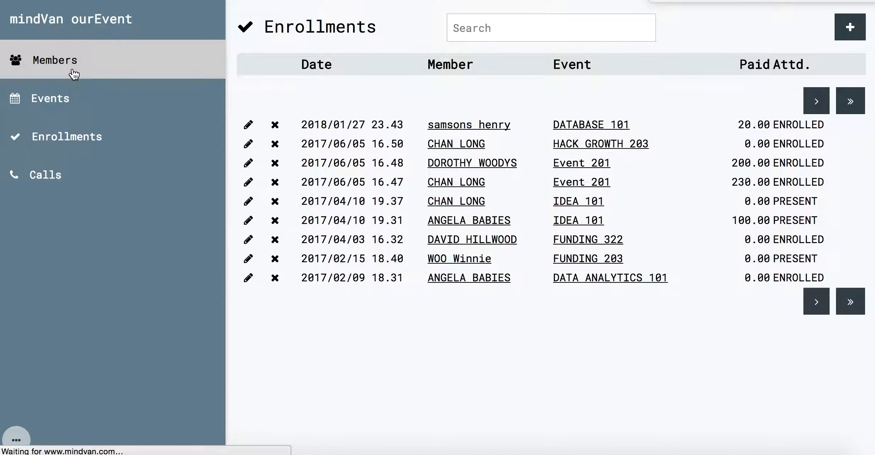
pyautogui.click(369, 125)
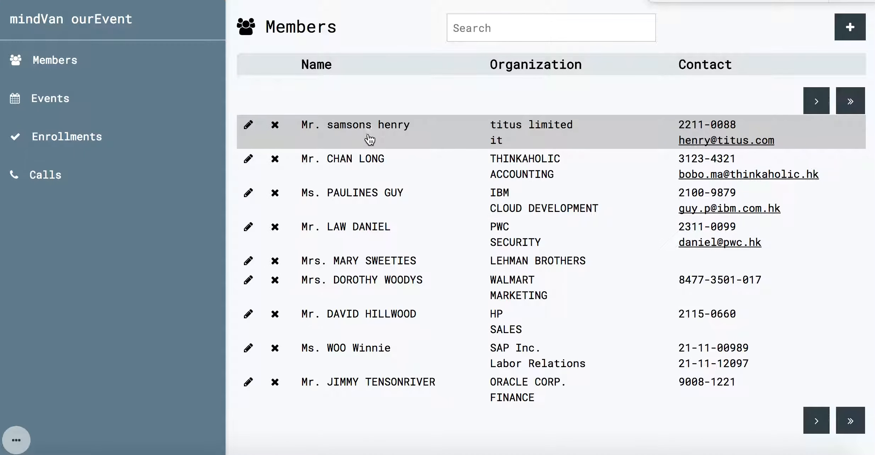
pyautogui.scroll(-4, 358, 201)
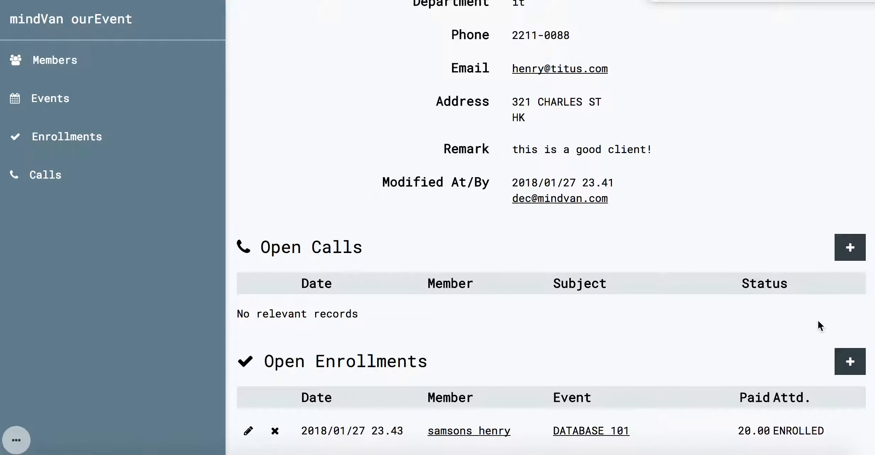
# - Start another enrollment from the member's record and choose FUNDING 203 as its event
pyautogui.click(851, 362)
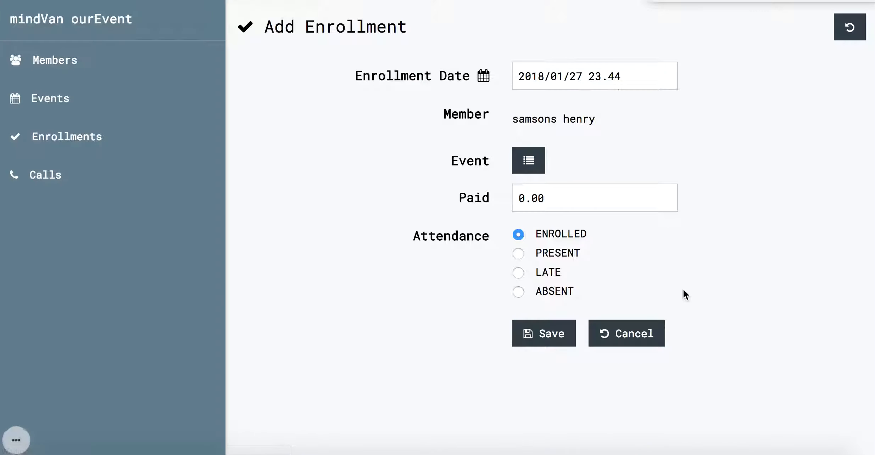
pyautogui.click(528, 161)
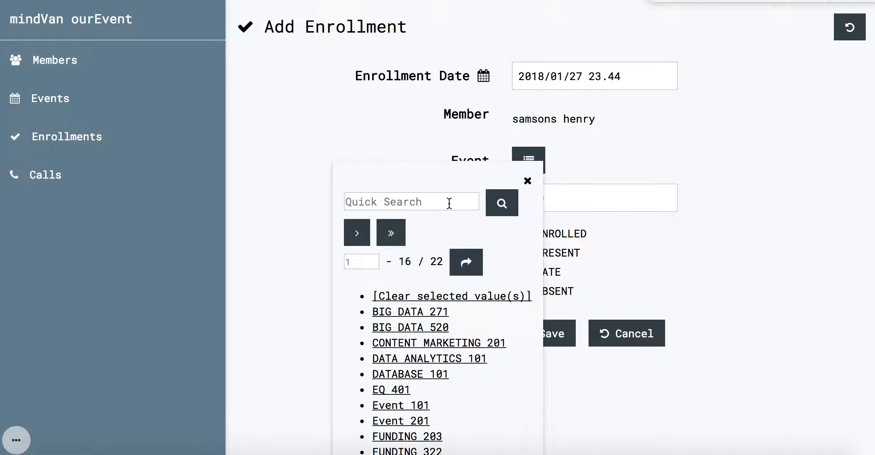
pyautogui.scroll(-2, 398, 376)
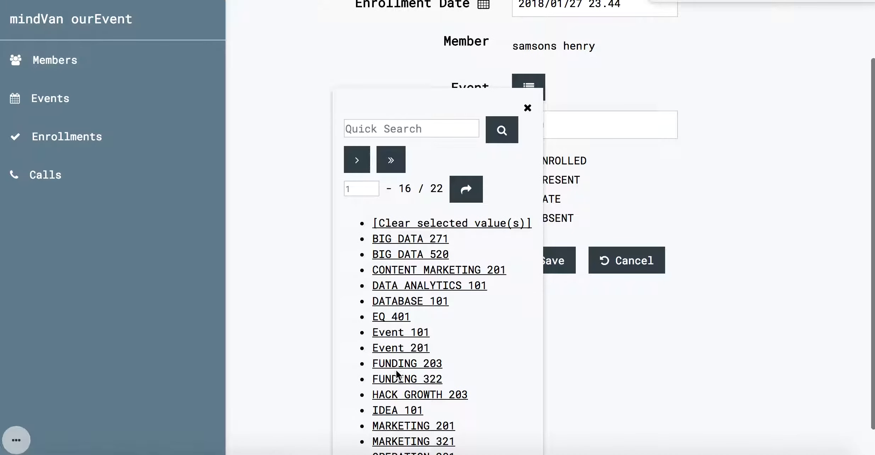
pyautogui.click(399, 365)
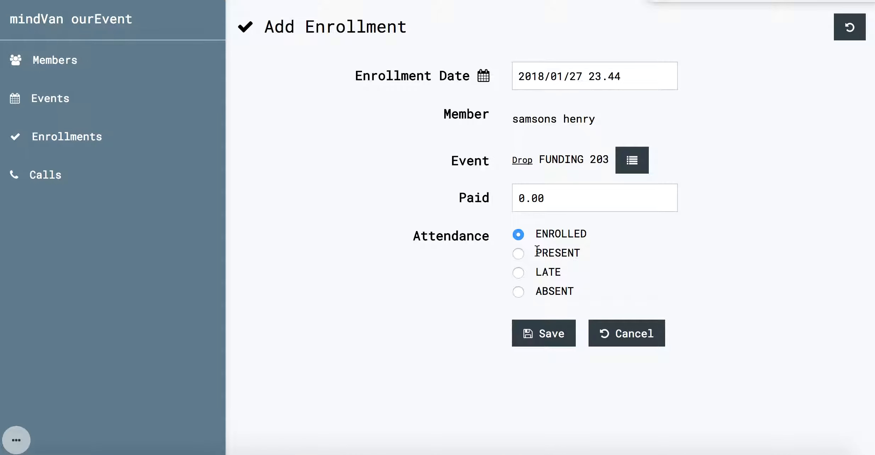
# - Set the FUNDING 203 enrollment's paid amount to 30 with attendance ENROLLED, and save it
pyautogui.click(550, 205)
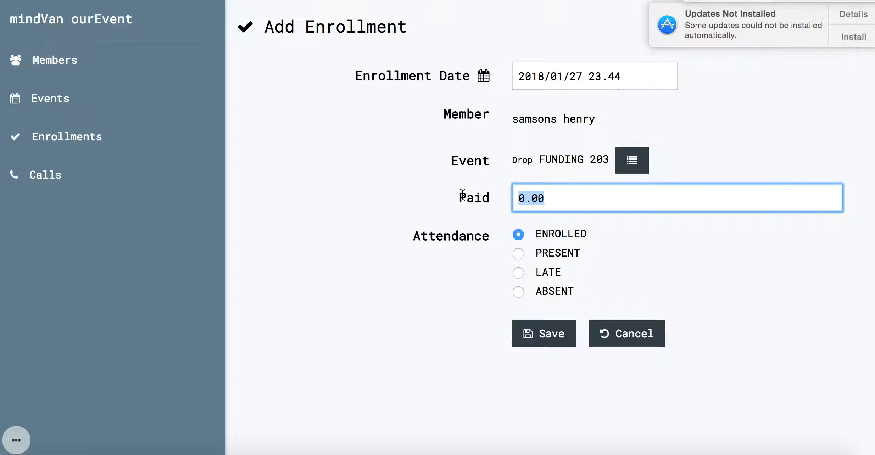
pyautogui.write('30')
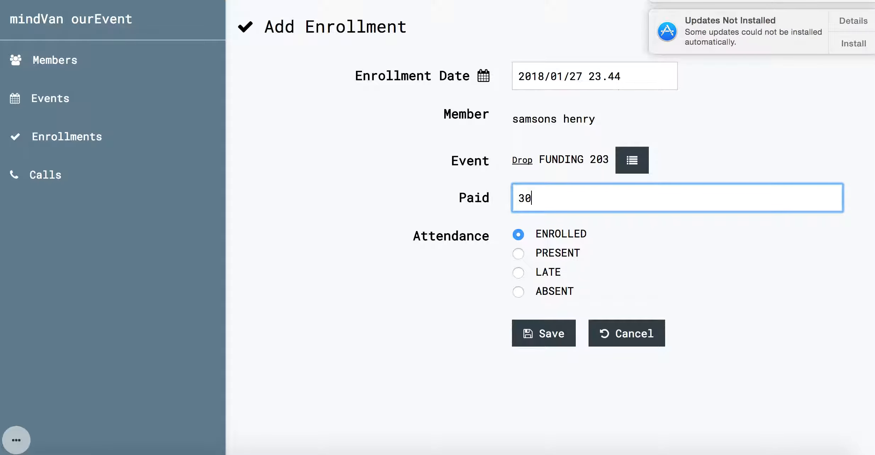
pyautogui.click(518, 254)
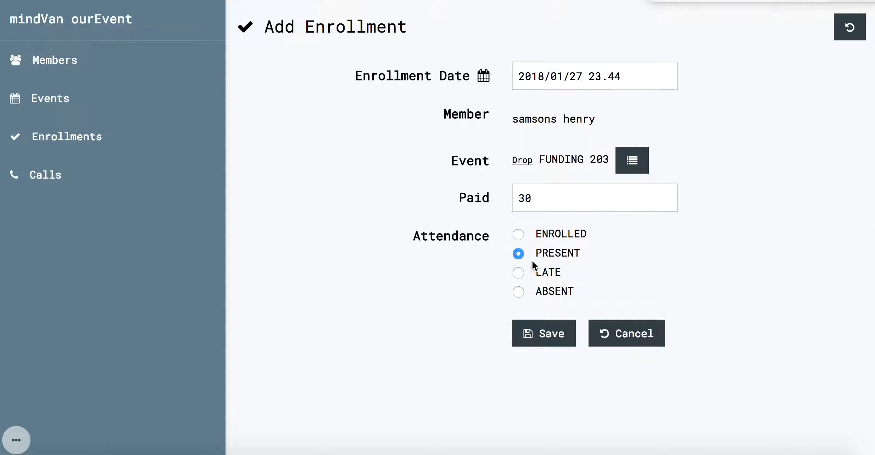
pyautogui.click(518, 235)
pyautogui.click(547, 340)
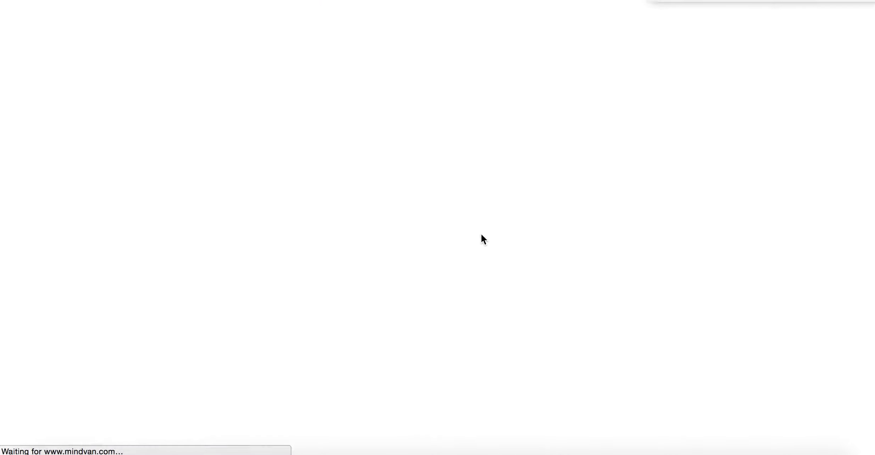
# - Start a new call from the member's record with the subject "how to create database using mysql?"
pyautogui.scroll(-1, 482, 240)
pyautogui.scroll(-4, 482, 240)
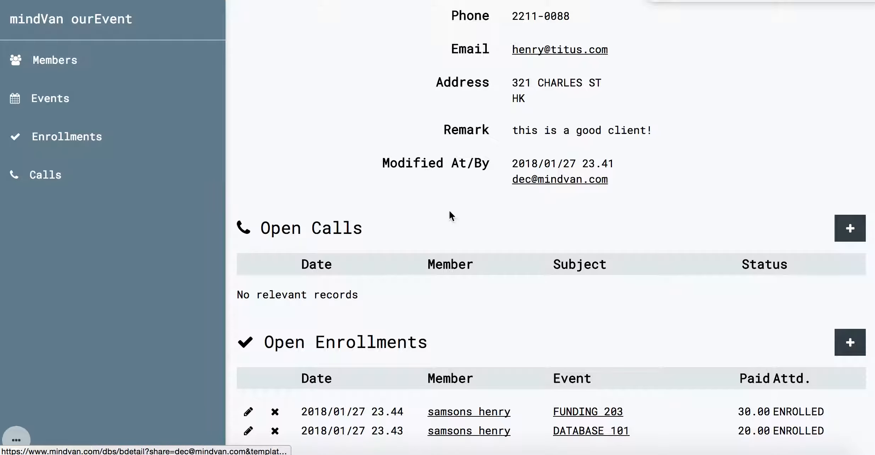
pyautogui.click(848, 228)
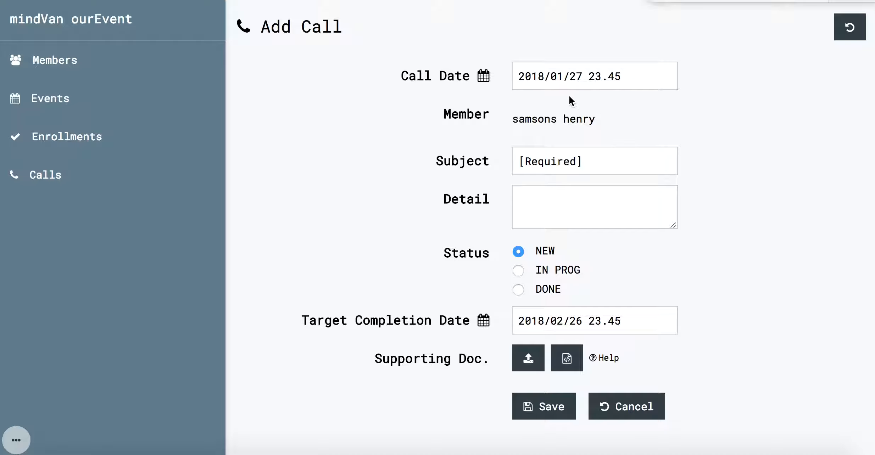
pyautogui.click(532, 162)
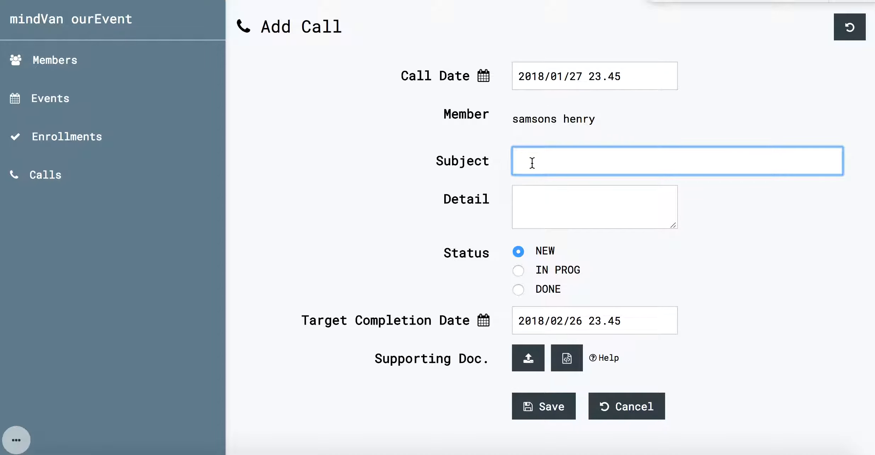
pyautogui.write('how to create ')
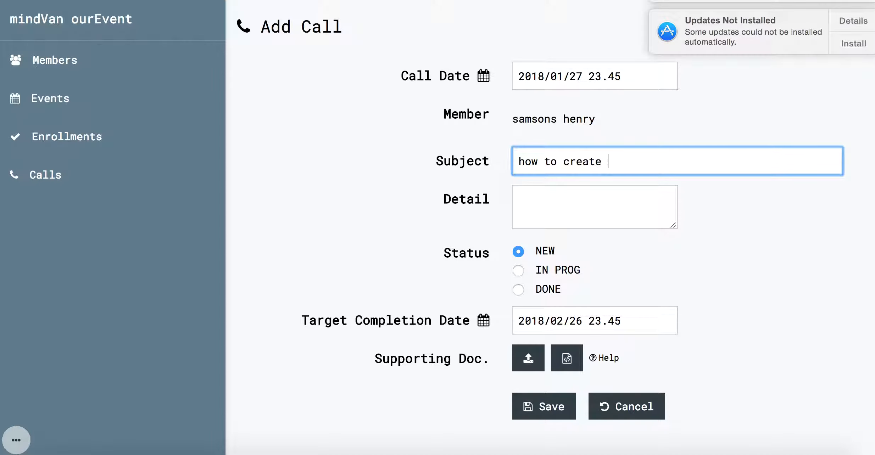
pyautogui.write('database using myus')
pyautogui.press('BackSpace')
pyautogui.press('BackSpace')
pyautogui.write('sql?')
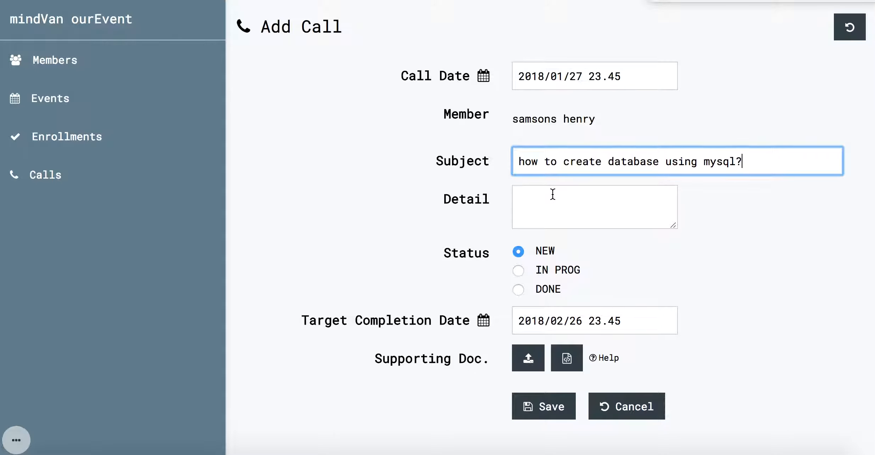
# - Enter "can i know the command of create database, or something like this?" as the call's detail and save the call
pyautogui.click(553, 194)
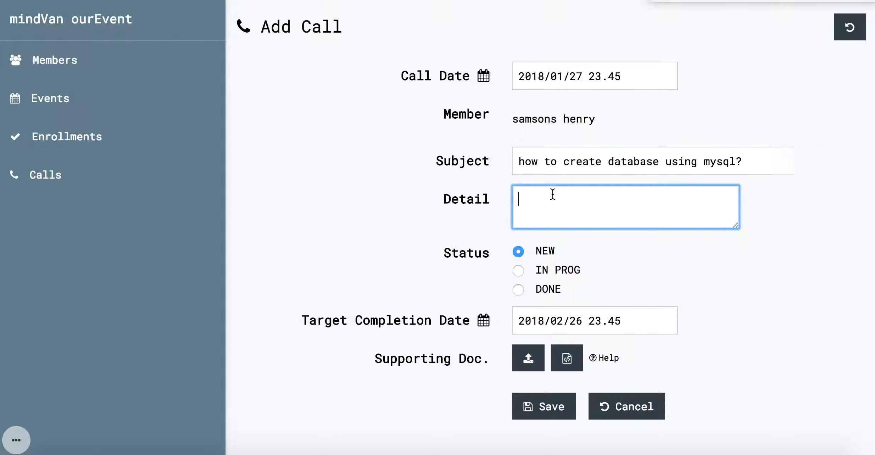
pyautogui.write('can i kno')
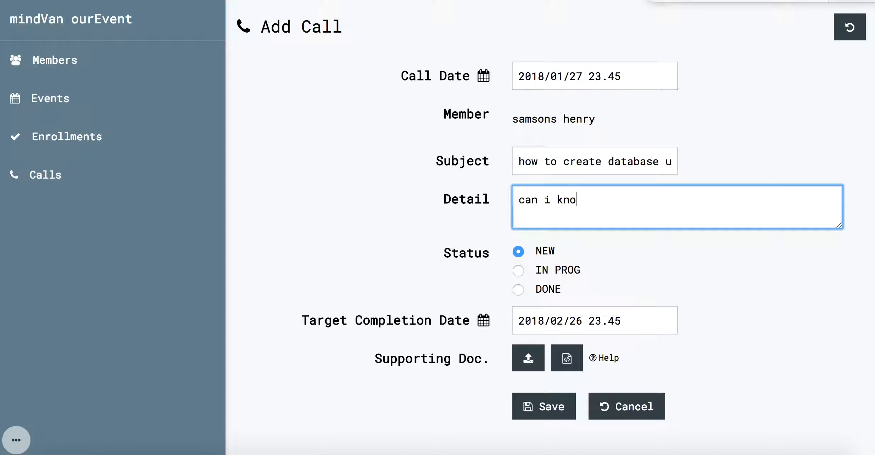
pyautogui.write('w the command')
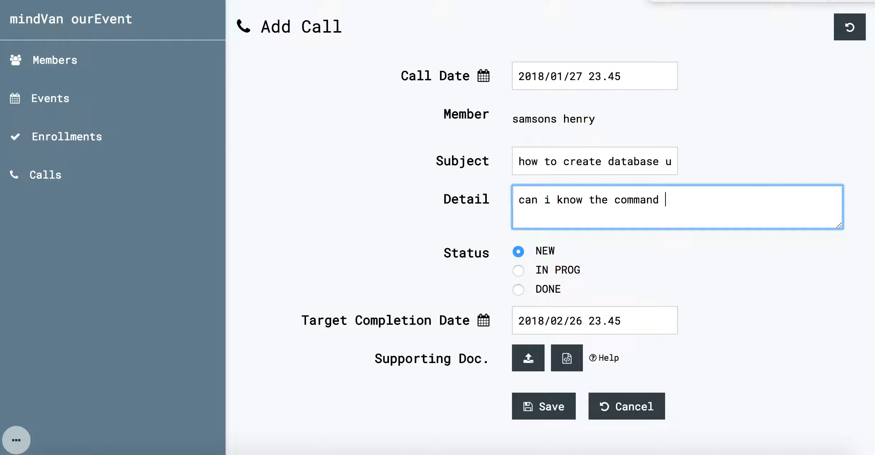
pyautogui.write(' of create database')
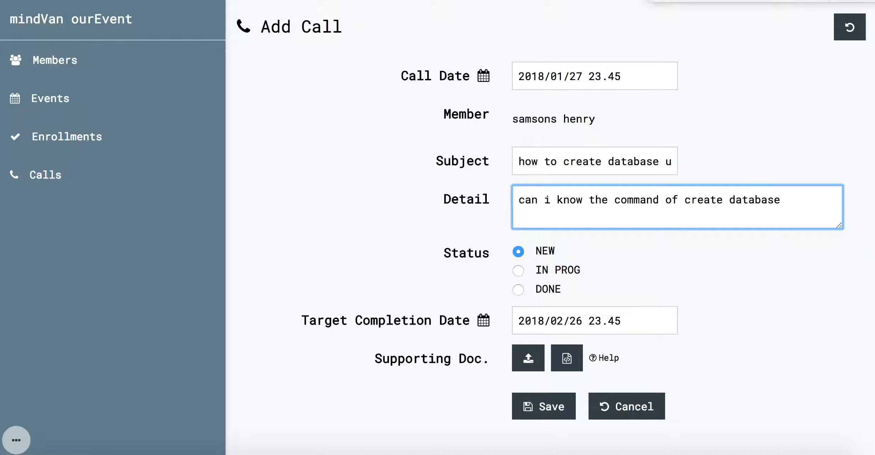
pyautogui.write(', or something like this?')
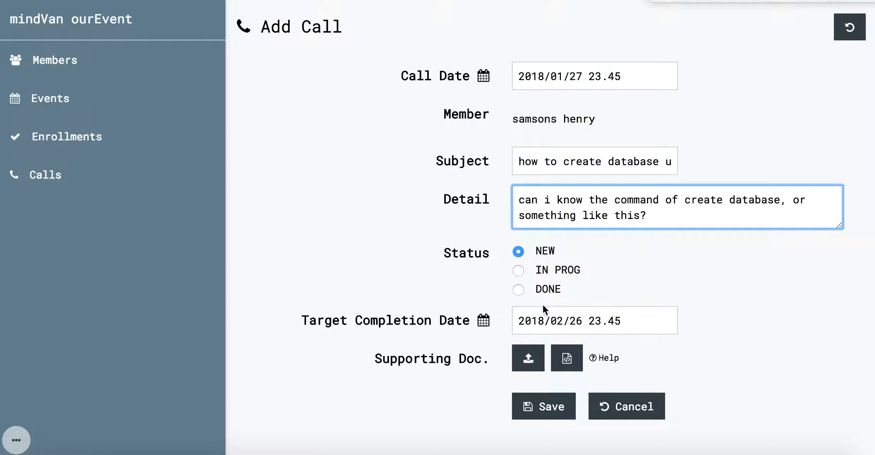
pyautogui.click(547, 404)
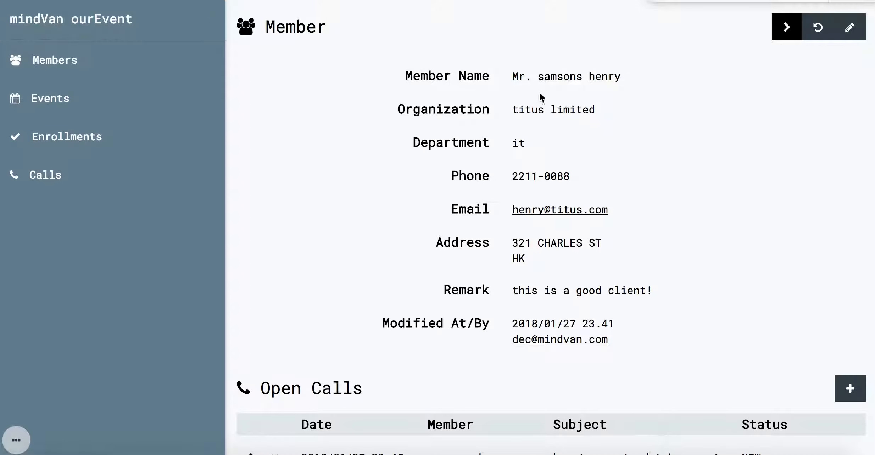
pyautogui.scroll(-5, 516, 187)
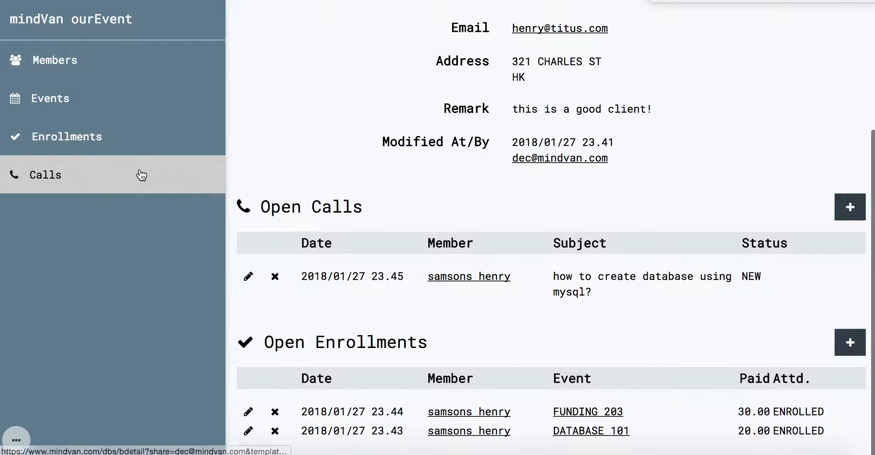
# - Start a new call from the full calls list and assign it to the eleventh member in the member list
pyautogui.click(129, 179)
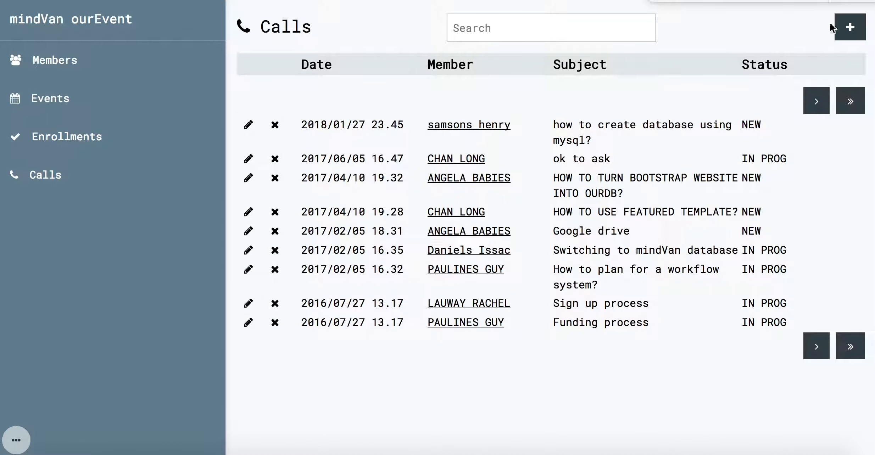
pyautogui.click(848, 31)
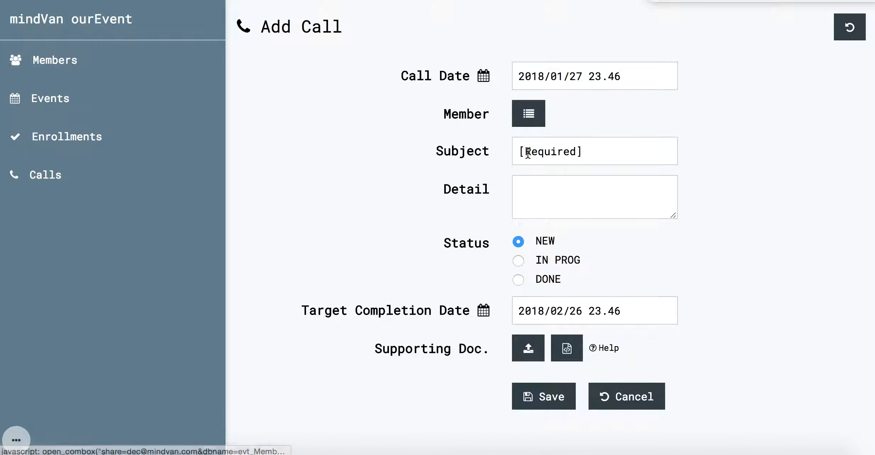
pyautogui.click(528, 119)
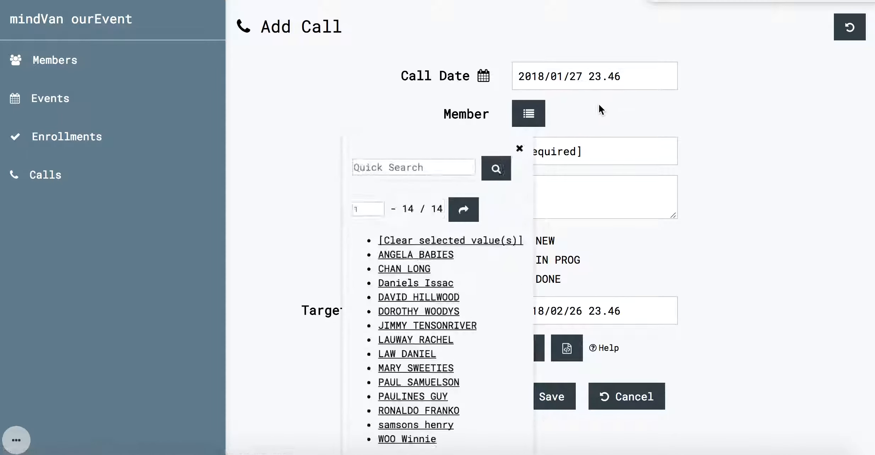
pyautogui.click(378, 406)
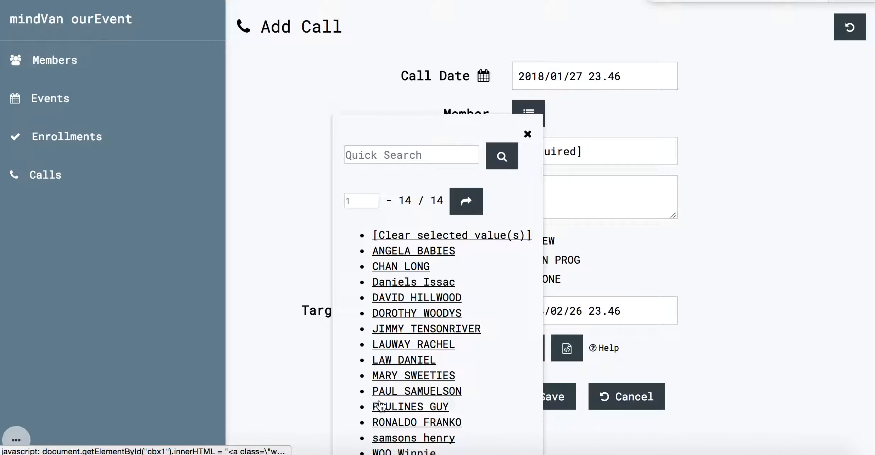
# - Enter "how to use ourdb to create app?" as the new call's subject
pyautogui.click(613, 150)
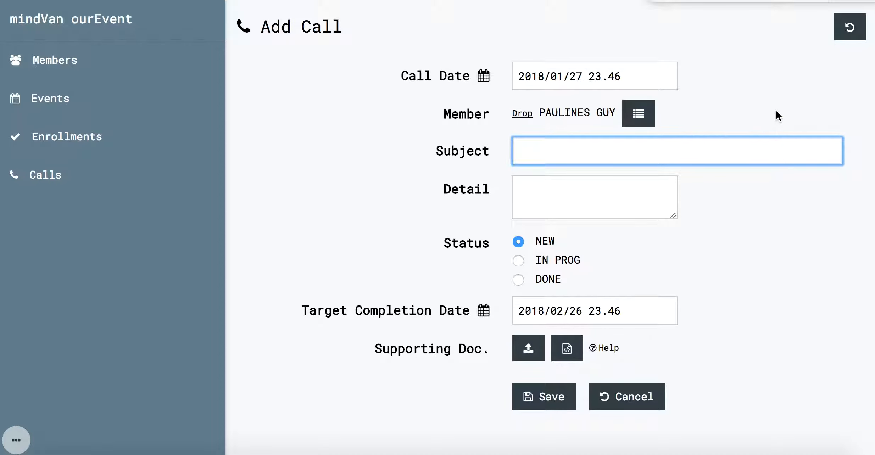
pyautogui.write('how ')
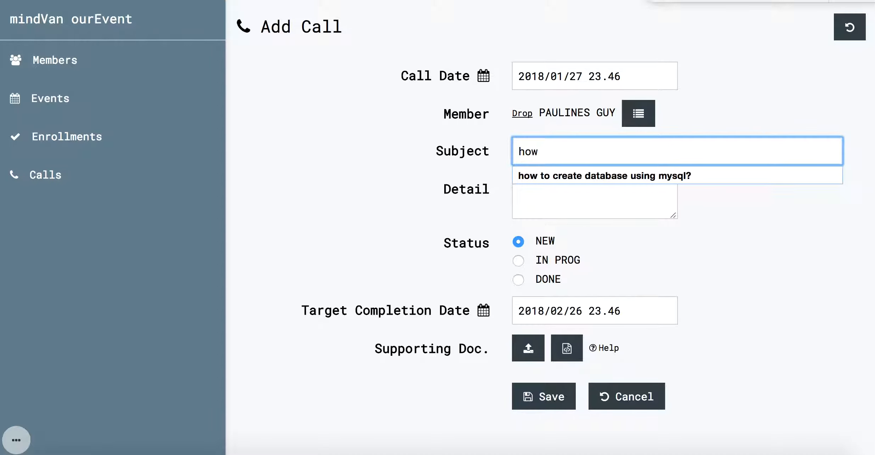
pyautogui.write('to use')
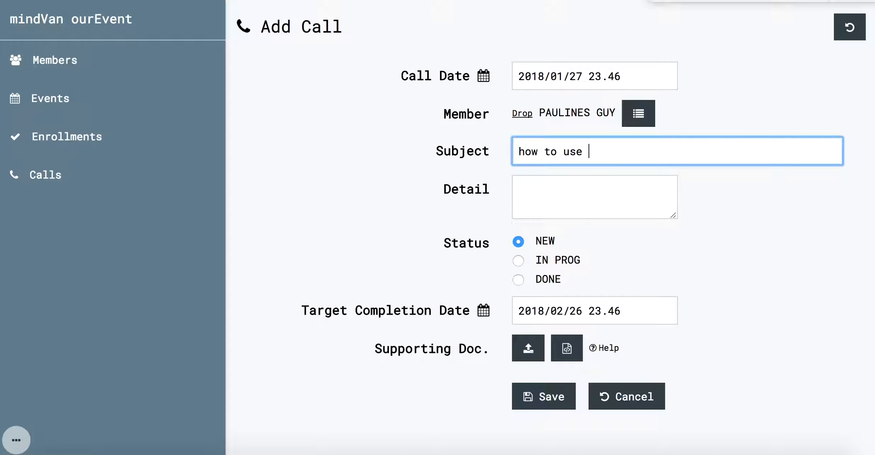
pyautogui.write(' ourdb to create app?')
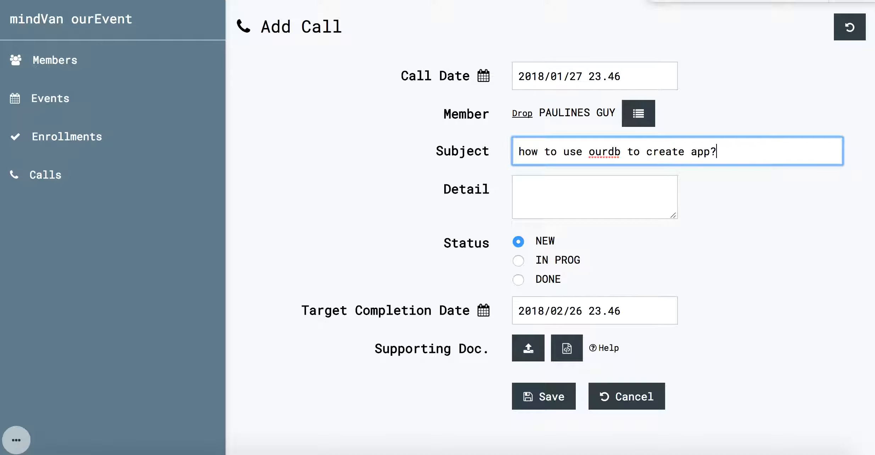
# - Enter "which way is the easiest to get started using ourdb to develop my first app?" as the call's detail
pyautogui.click(615, 190)
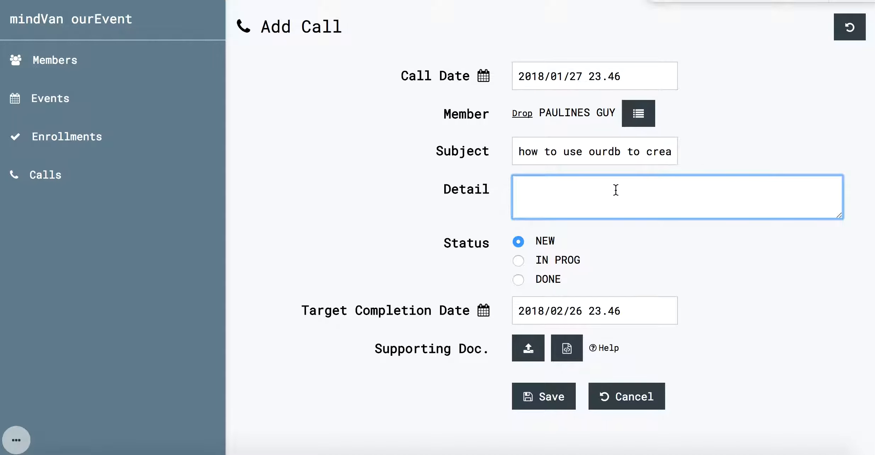
pyautogui.write('which way is the easiest to get ')
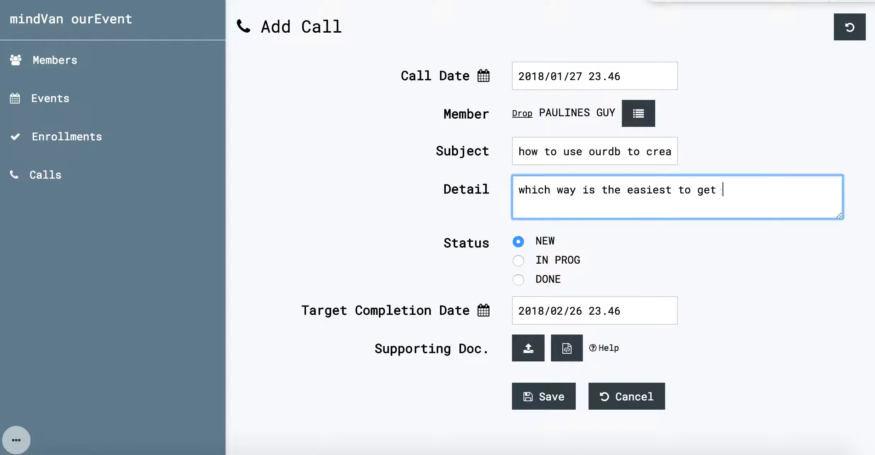
pyautogui.write('started using our')
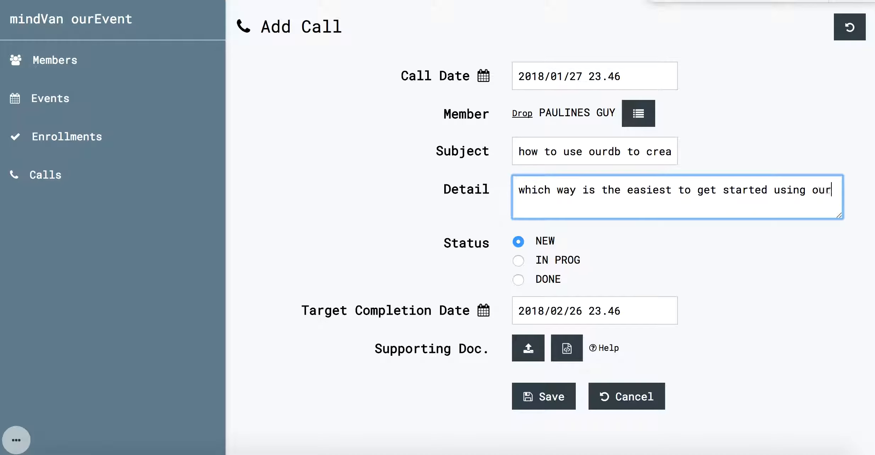
pyautogui.write('db to develop my fi')
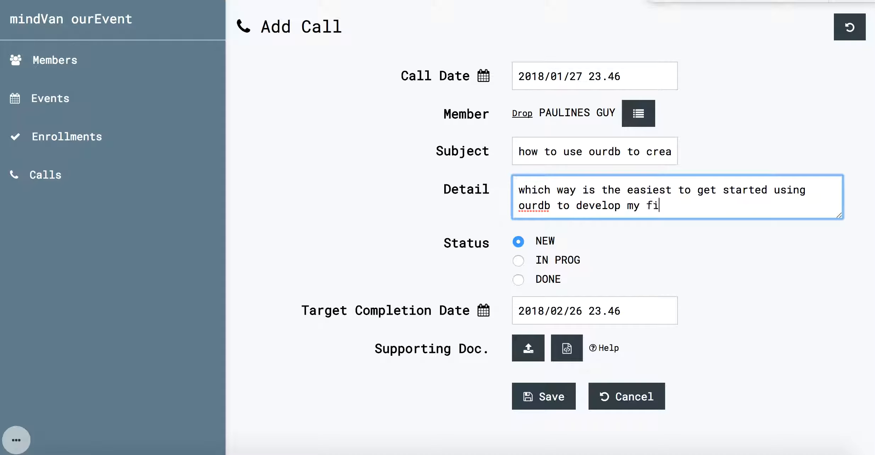
pyautogui.write('rst app?')
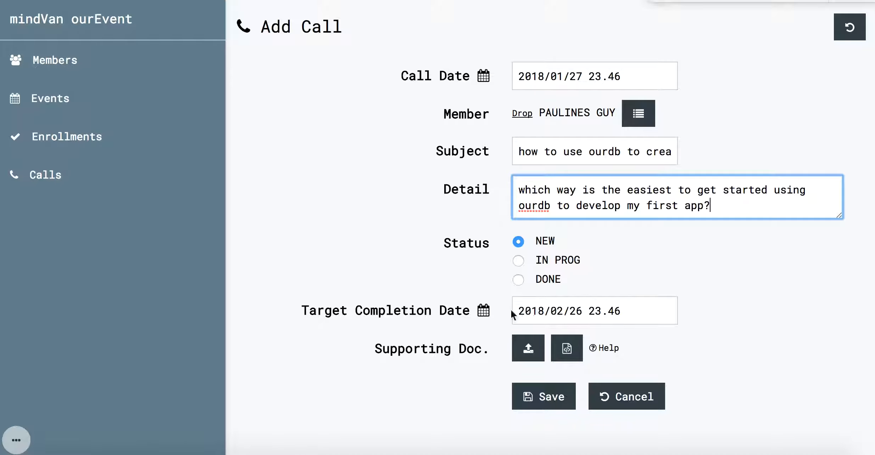
# - Set the call's target completion date to 2018/01/29 12.23 and save the call
pyautogui.click(495, 314)
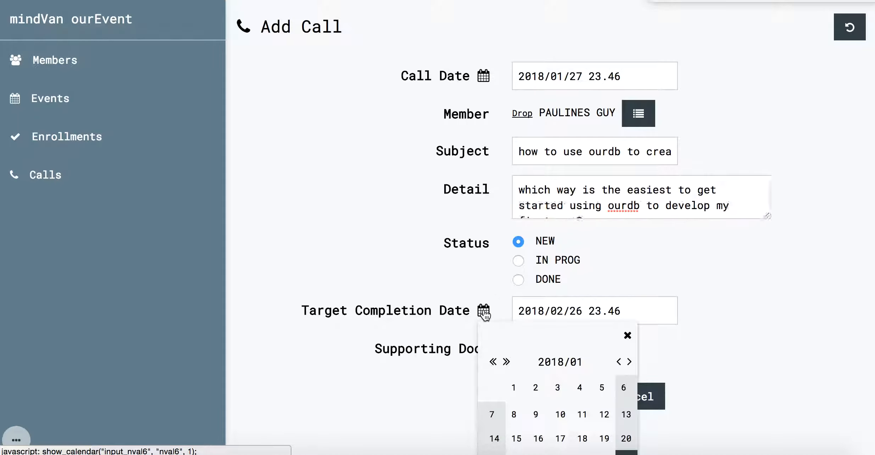
pyautogui.scroll(-2, 558, 414)
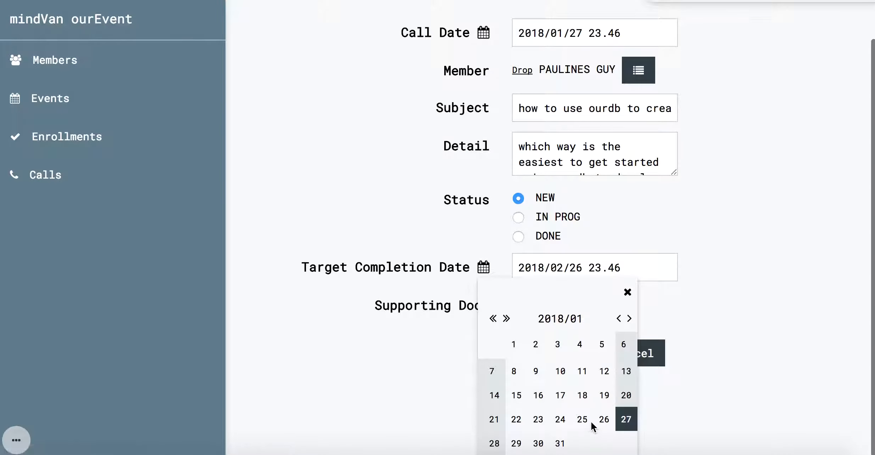
pyautogui.click(516, 445)
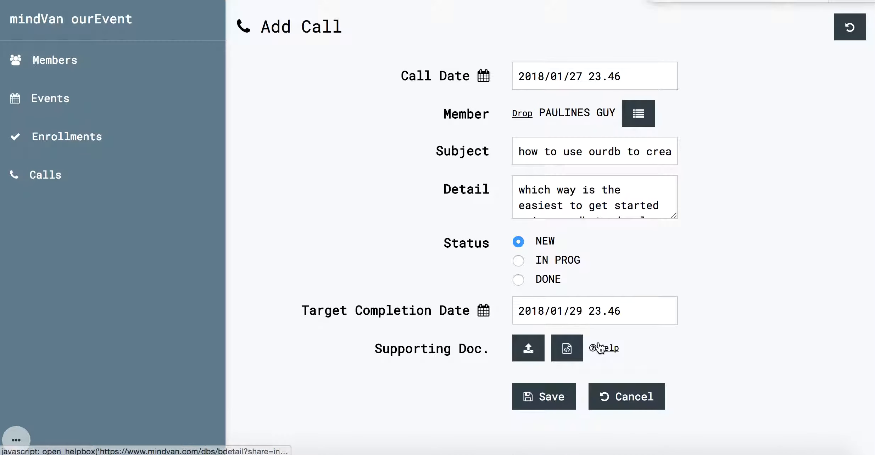
pyautogui.moveTo(589, 311); pyautogui.dragTo(649, 314)
pyautogui.write('12.23')
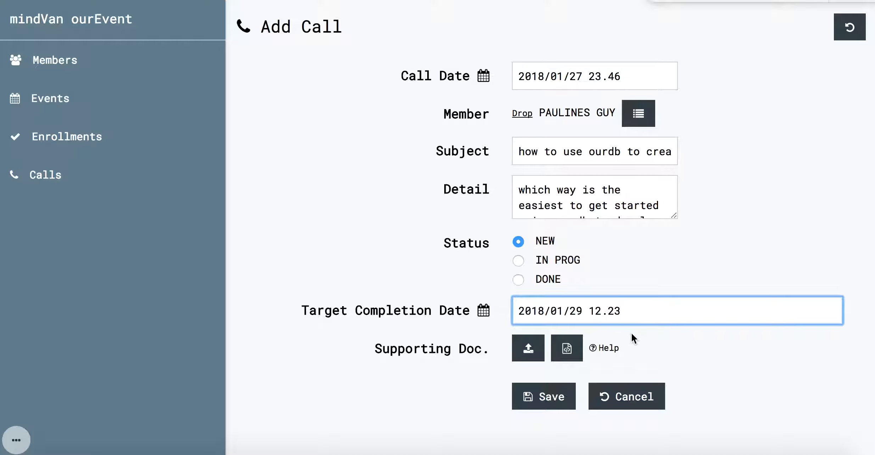
pyautogui.click(542, 402)
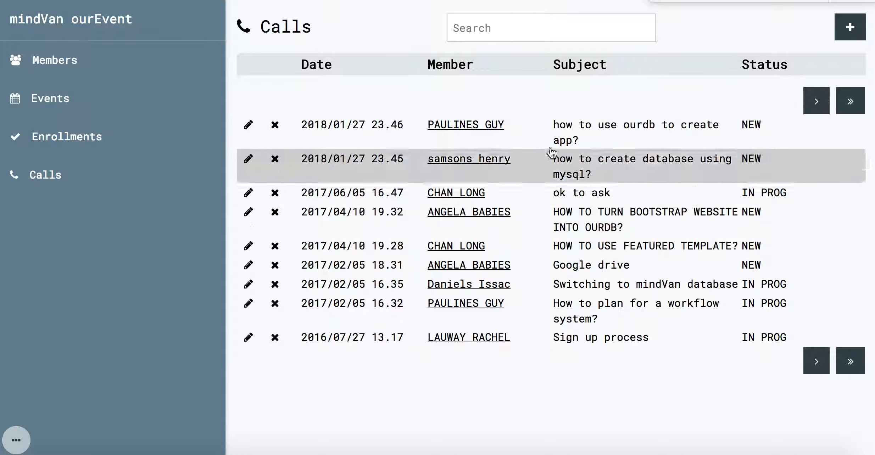
# - Search the calls for "google" and then for "how"
pyautogui.click(507, 36)
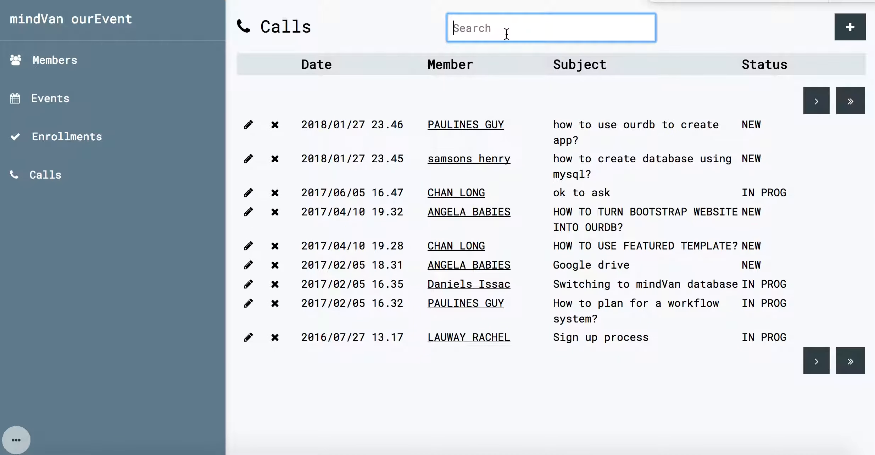
pyautogui.write('gog')
pyautogui.press('Return')
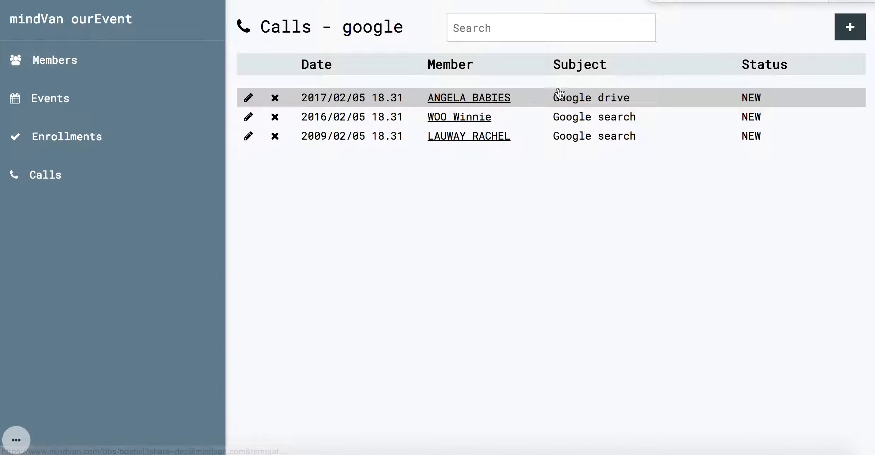
pyautogui.click(504, 30)
pyautogui.write('how')
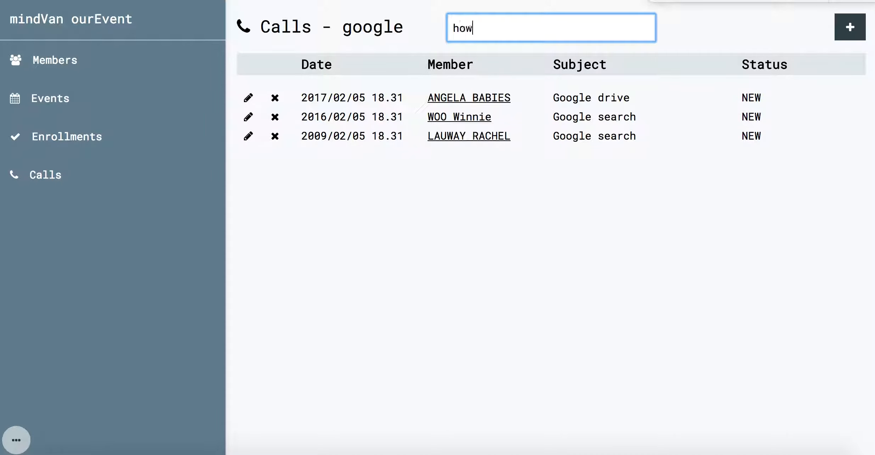
pyautogui.press('Return')
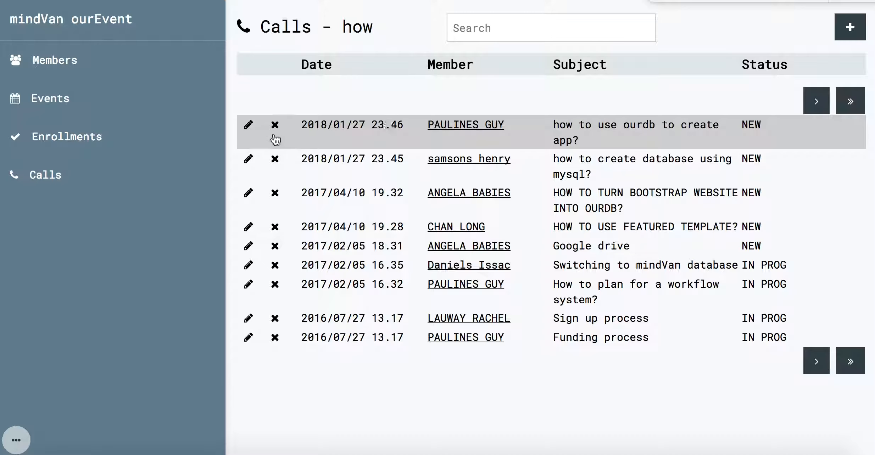
# - Return to the dashboard and open the calls logged on 27 January 2018 from its calendar
pyautogui.click(74, 33)
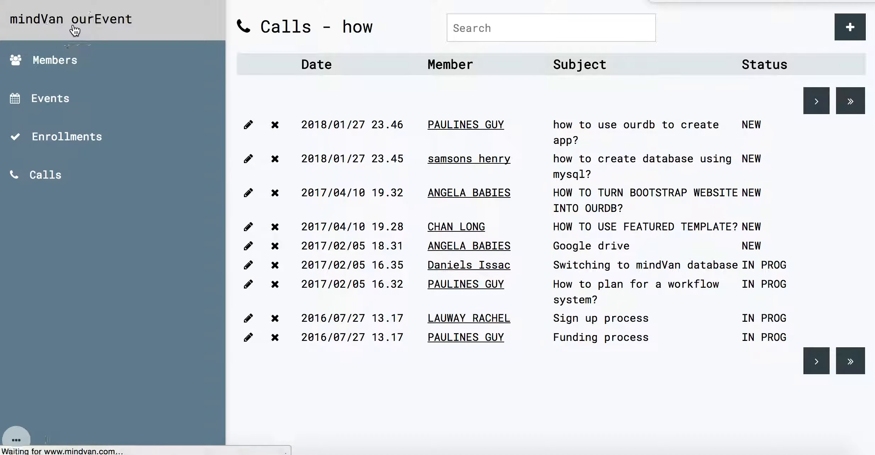
pyautogui.scroll(-2, 419, 128)
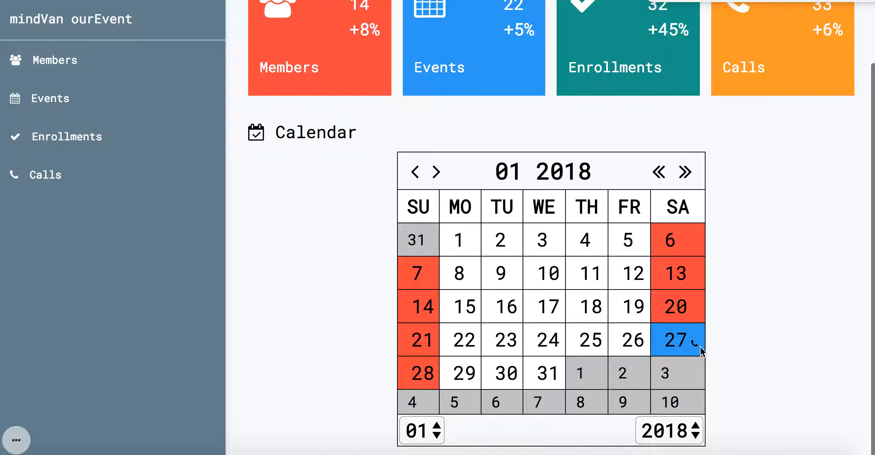
pyautogui.click(676, 343)
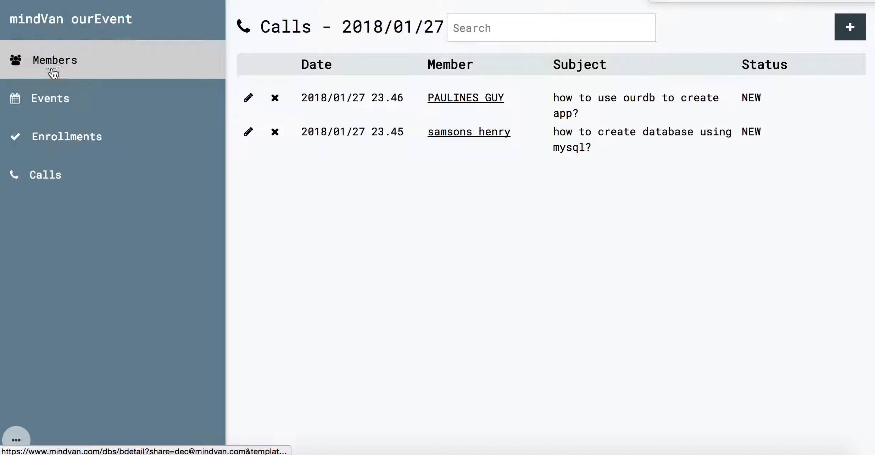
# - Go back to the dashboard and advance its calendar two months to March 2018
pyautogui.click(64, 26)
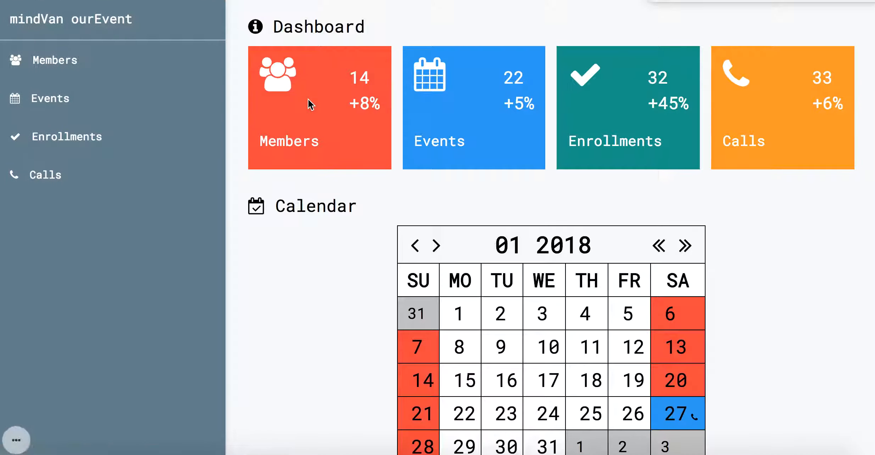
pyautogui.scroll(-2, 311, 236)
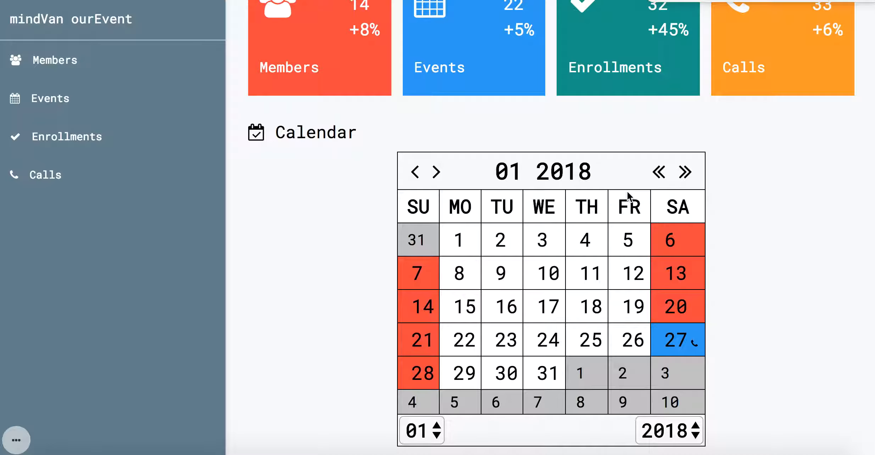
pyautogui.click(437, 173)
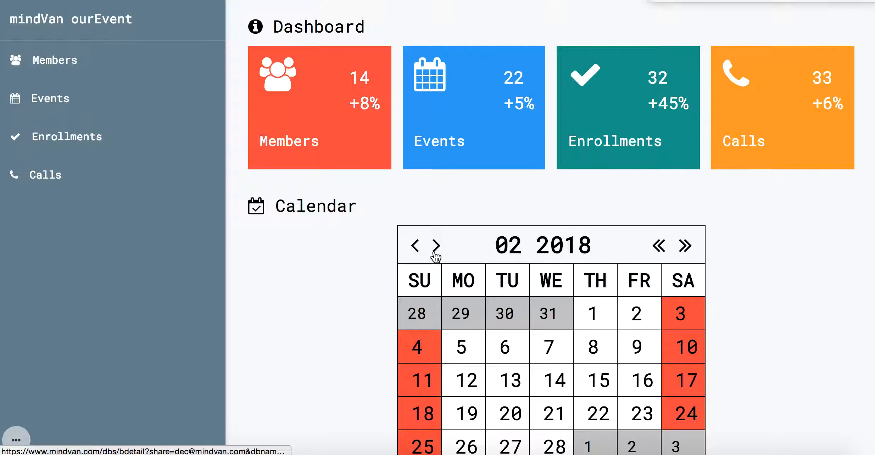
pyautogui.click(434, 252)
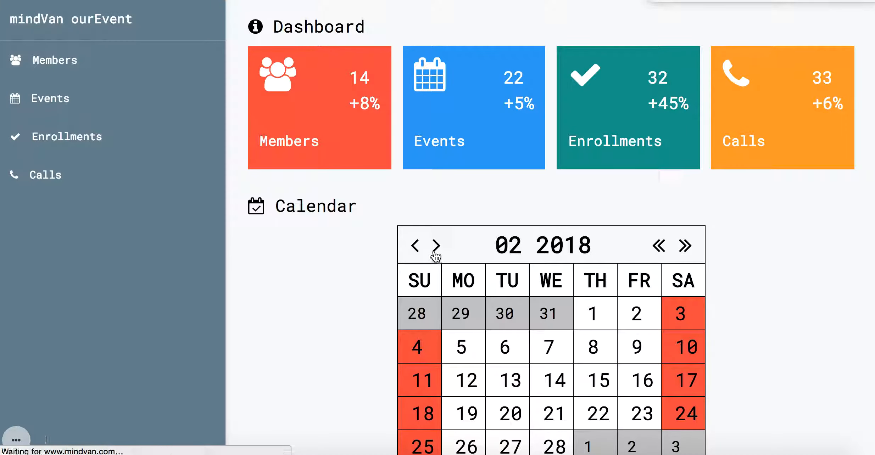
pyautogui.scroll(-2, 475, 215)
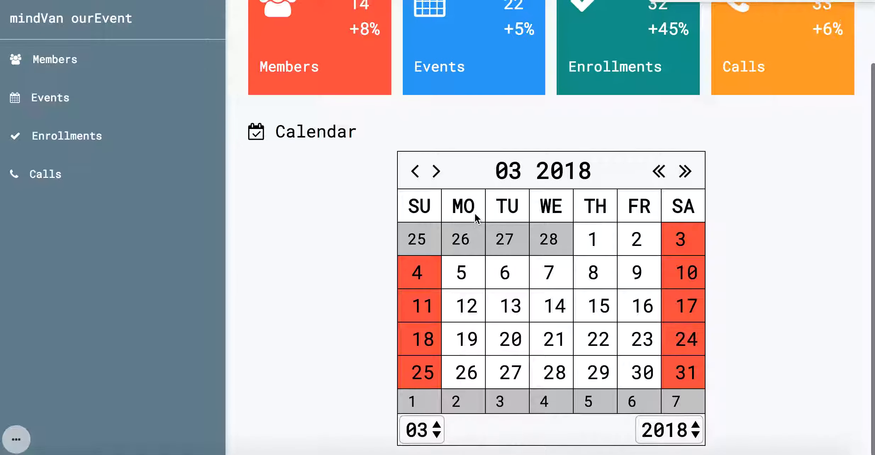
# - Switch the dashboard calendar to month 01 of 2018 and examine the marked call date
pyautogui.click(421, 433)
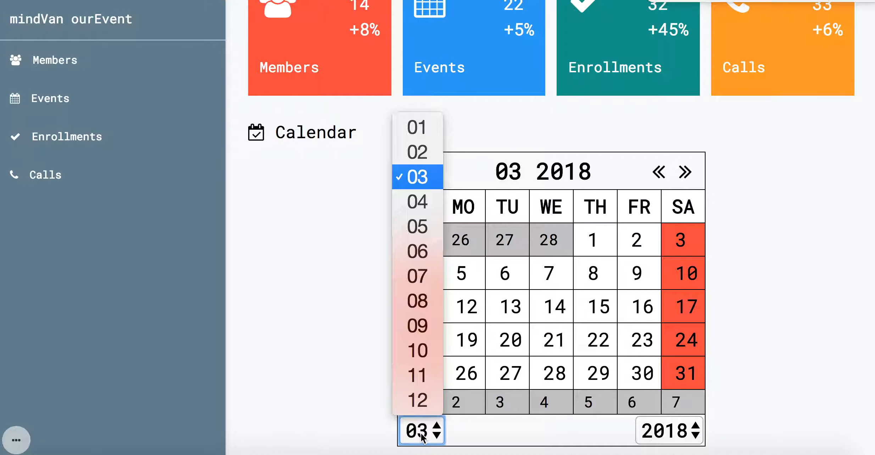
pyautogui.click(438, 131)
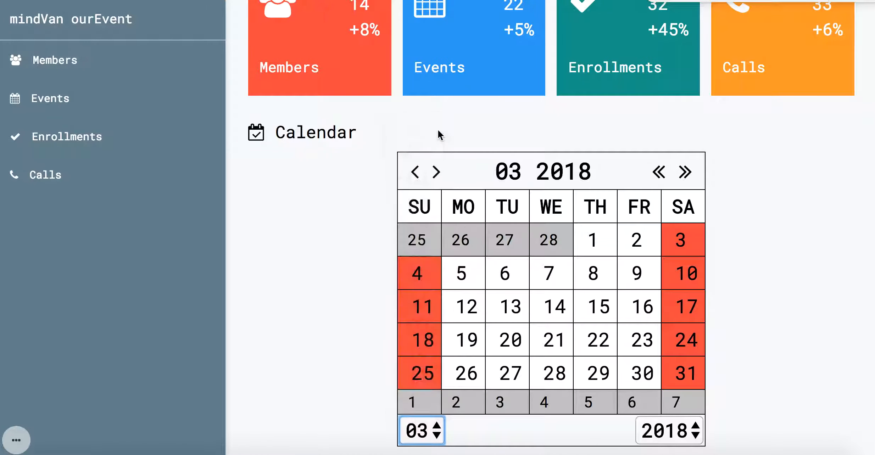
pyautogui.scroll(-1, 376, 336)
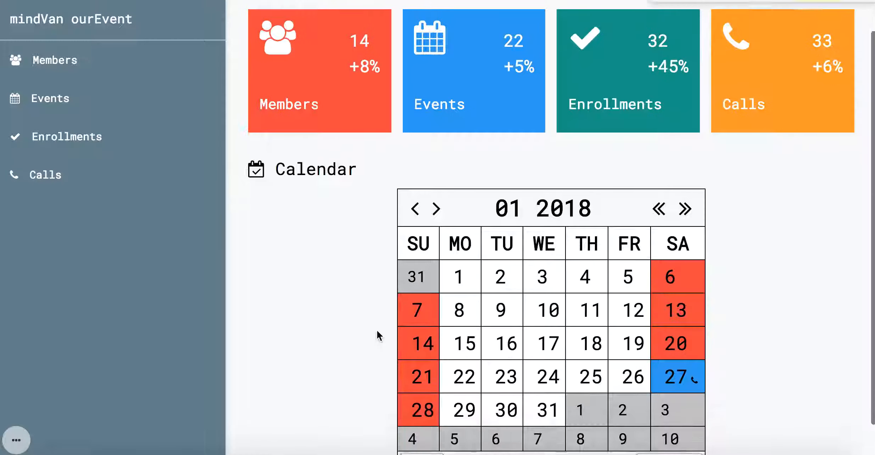
pyautogui.scroll(-1, 376, 329)
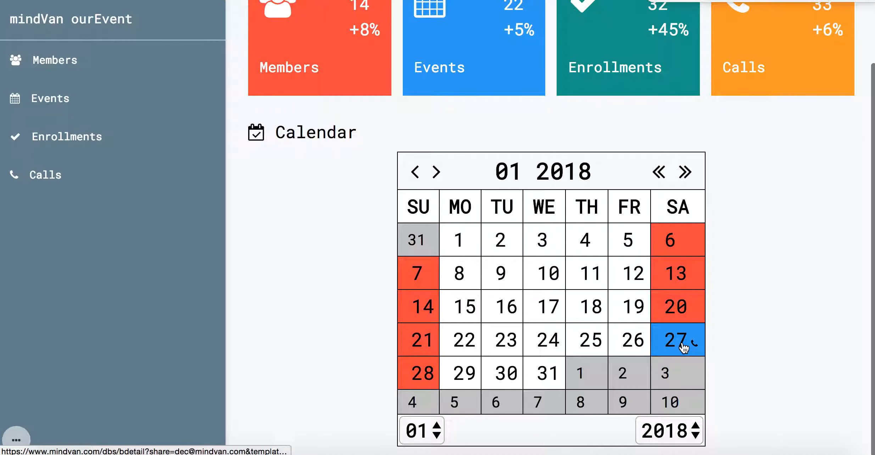
pyautogui.scroll(2, 243, 260)
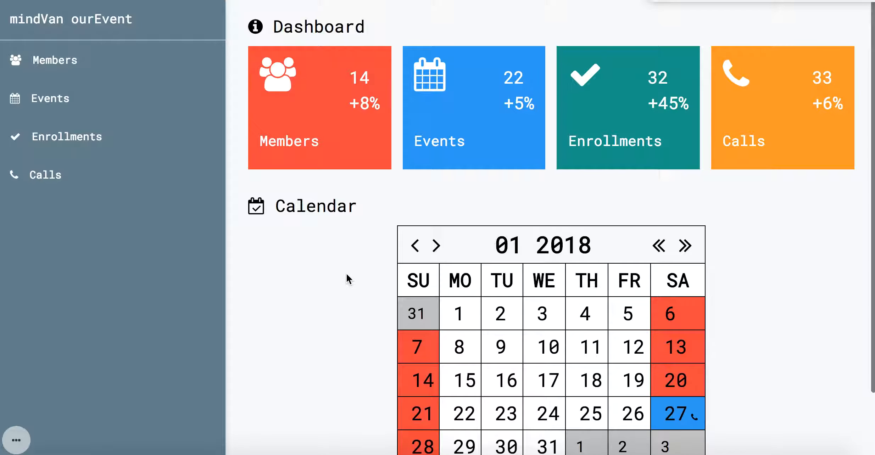
pyautogui.scroll(-2, 344, 272)
pyautogui.scroll(2, 344, 272)
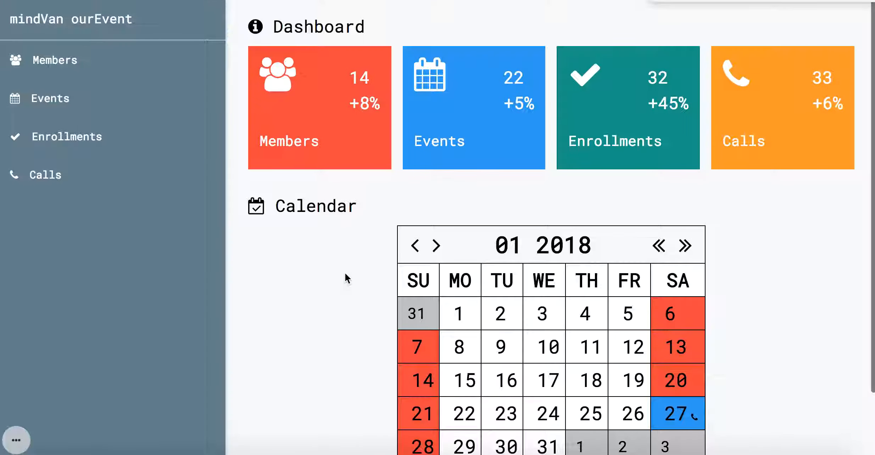